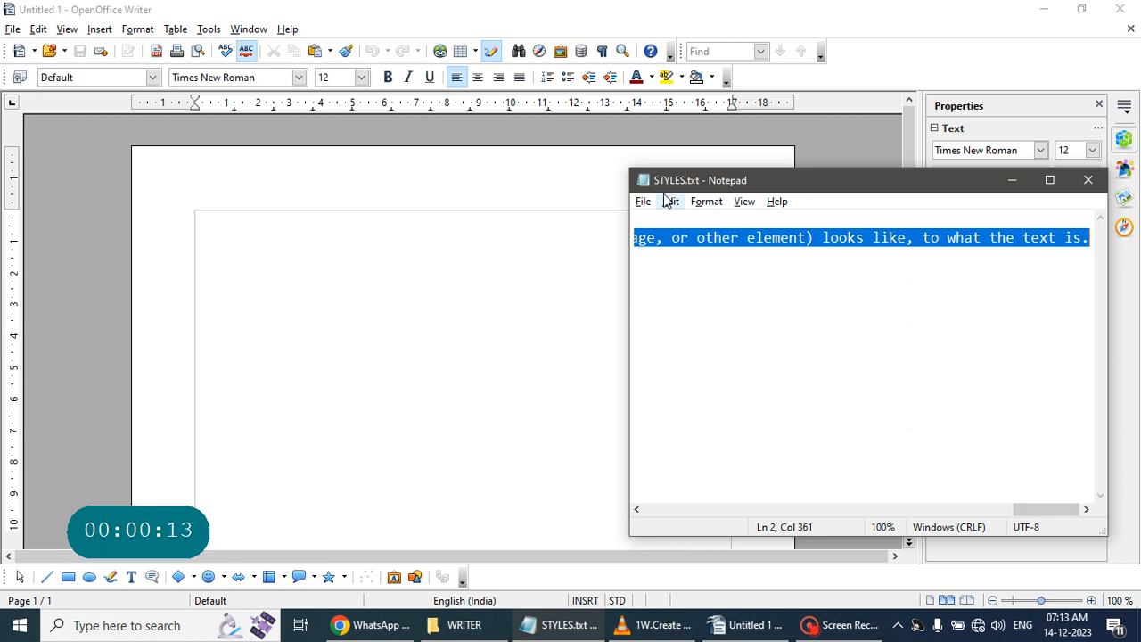
Copy all the text of STYLES.txt in Notepad and paste it into the blank OpenOffice Writer document.
click(670, 202)
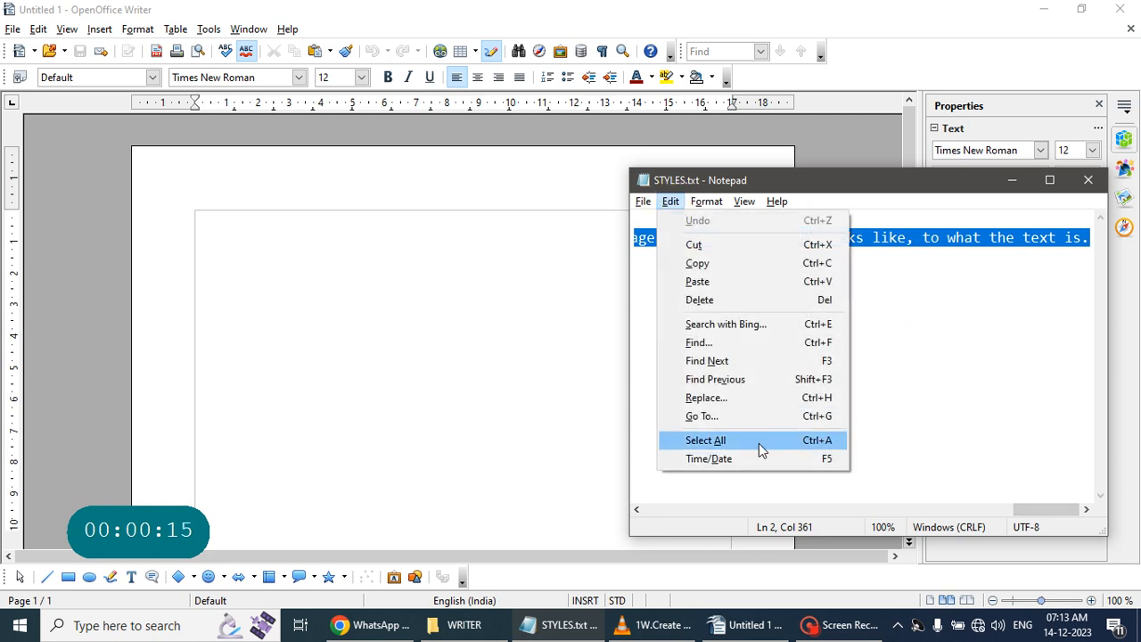
click(734, 440)
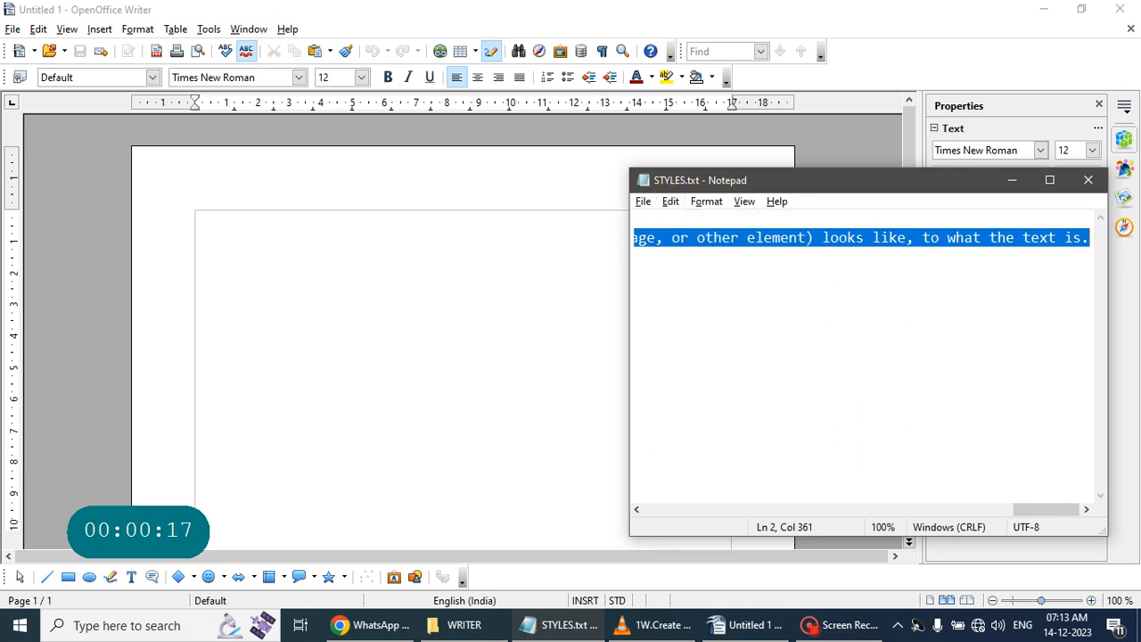
click(670, 202)
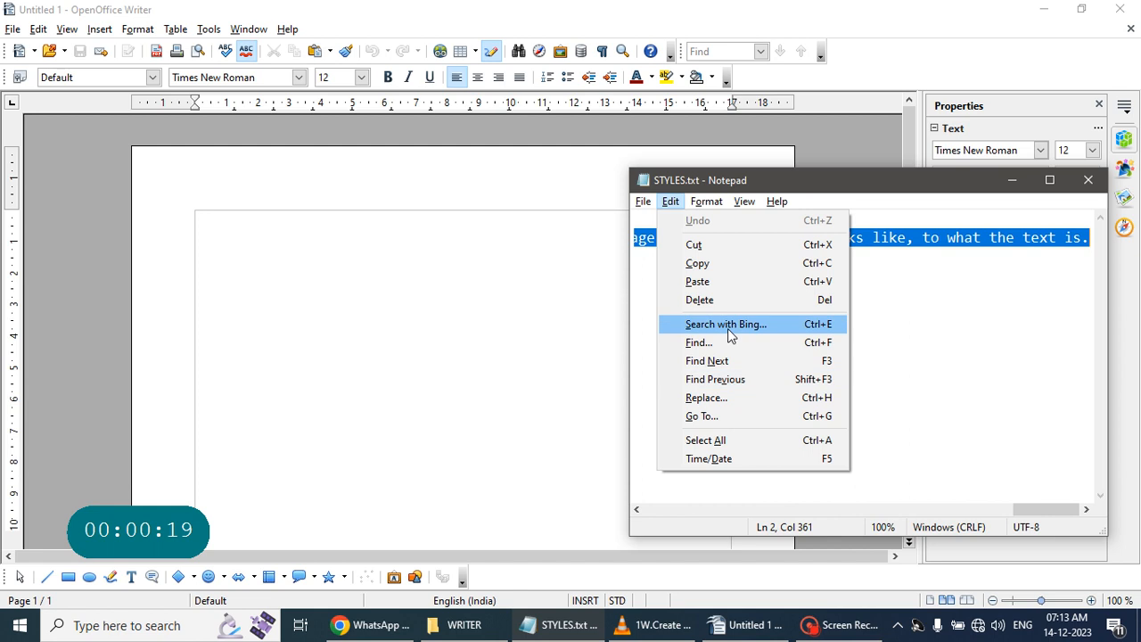
click(730, 267)
click(397, 235)
right_click(397, 234)
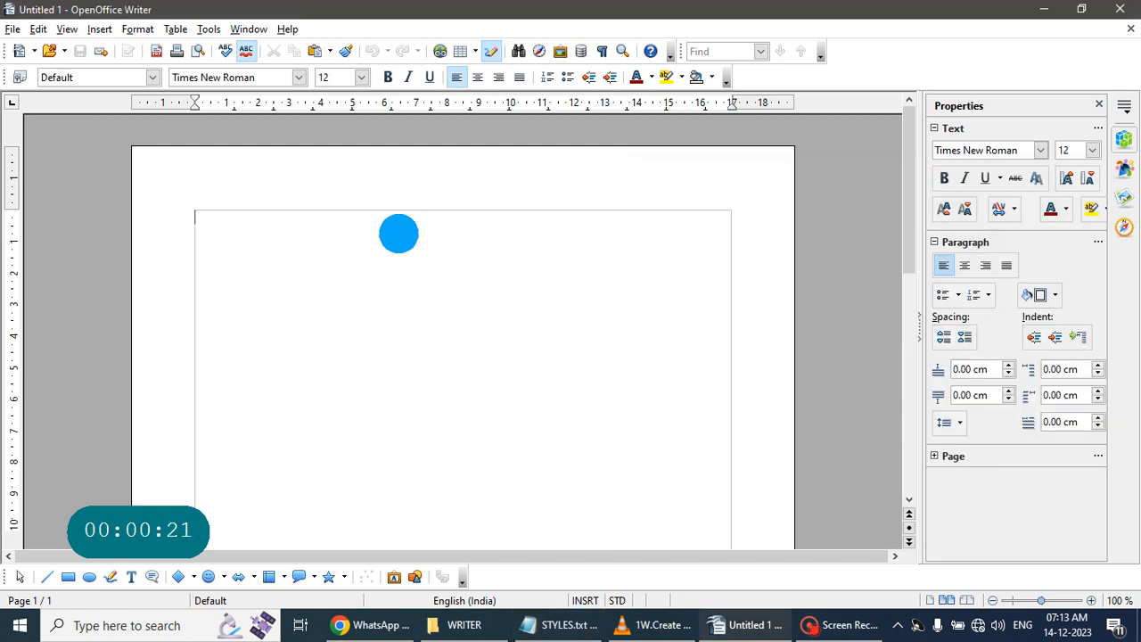
click(470, 495)
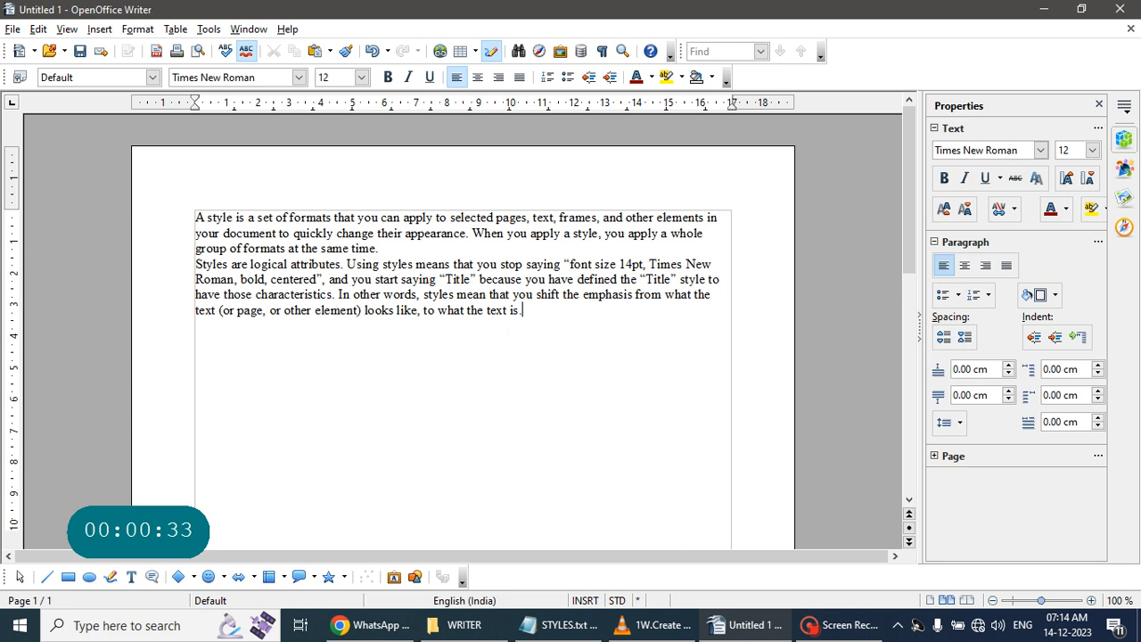
Open Styles and Formatting for the document.
click(1125, 107)
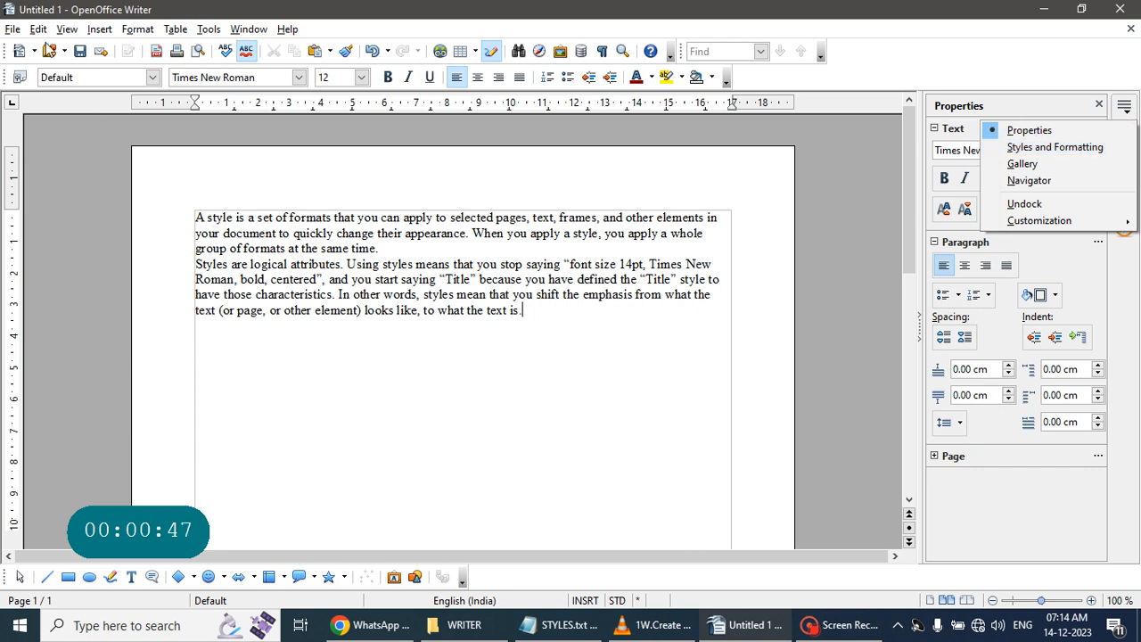
click(129, 27)
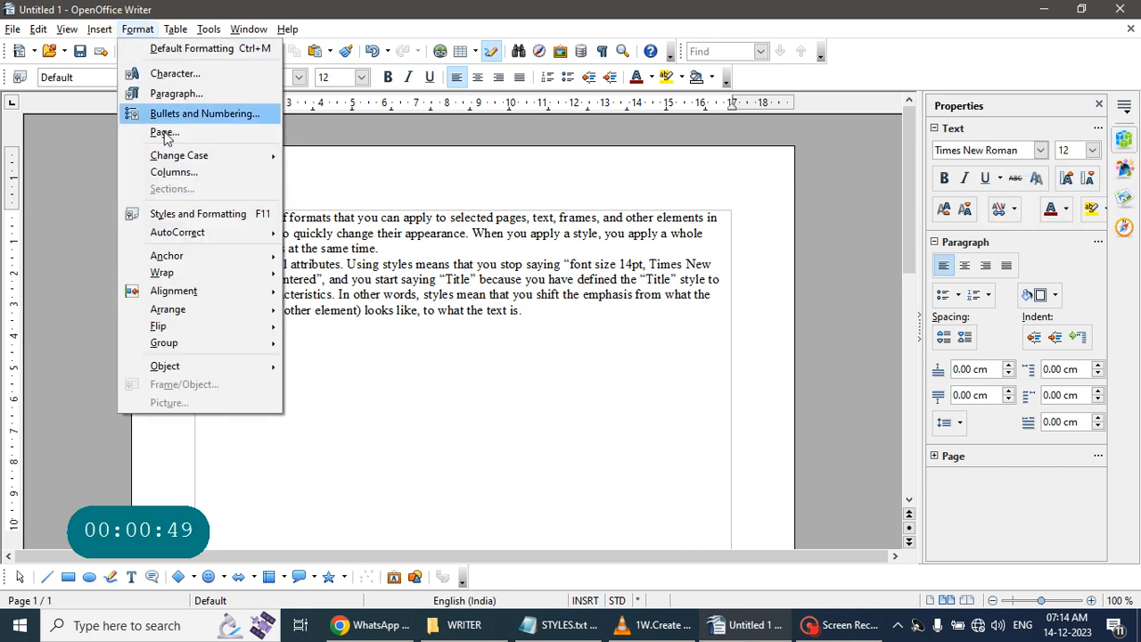
click(217, 223)
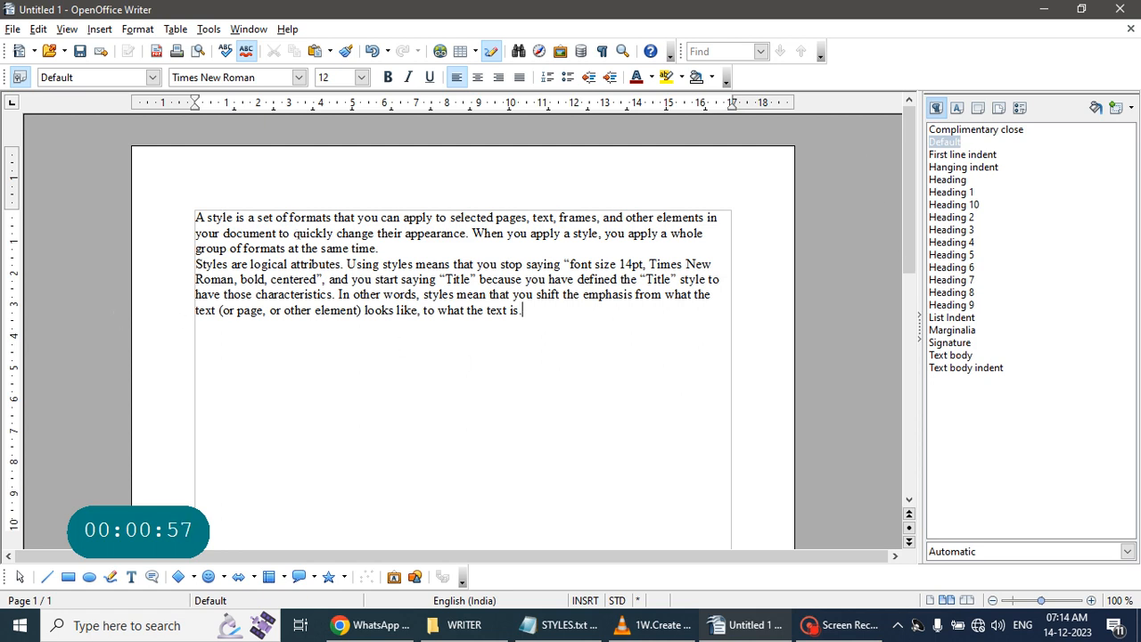
List the character styles and format the word "quickly" as Tw Cen MT Condensed Extra Bold, size 15, bold, in dark red.
click(298, 239)
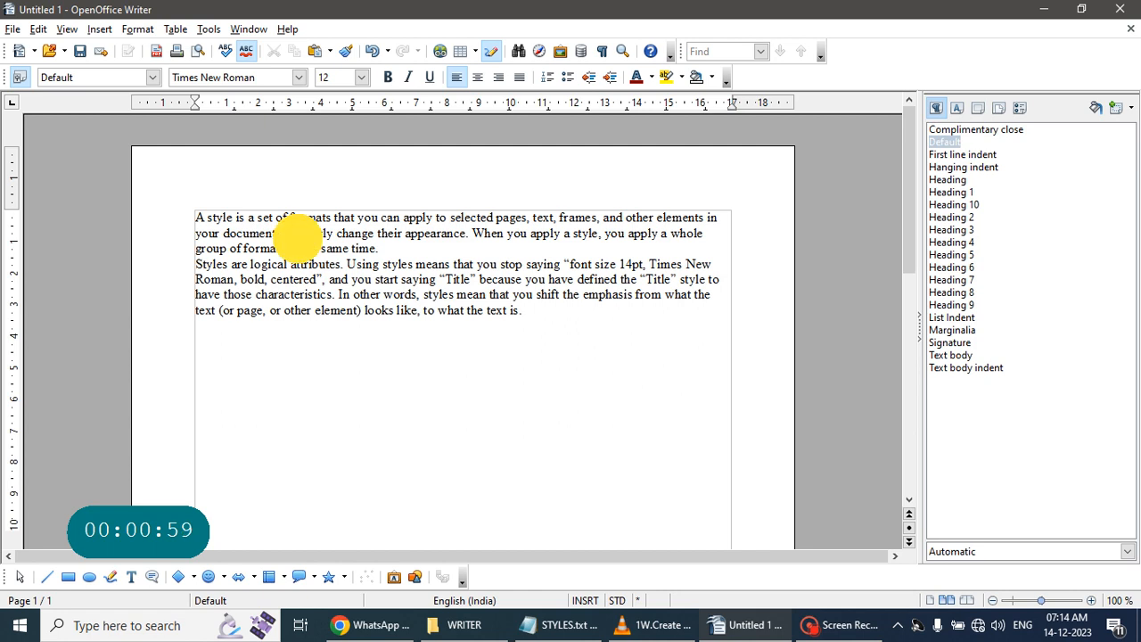
drag(290, 232, 332, 233)
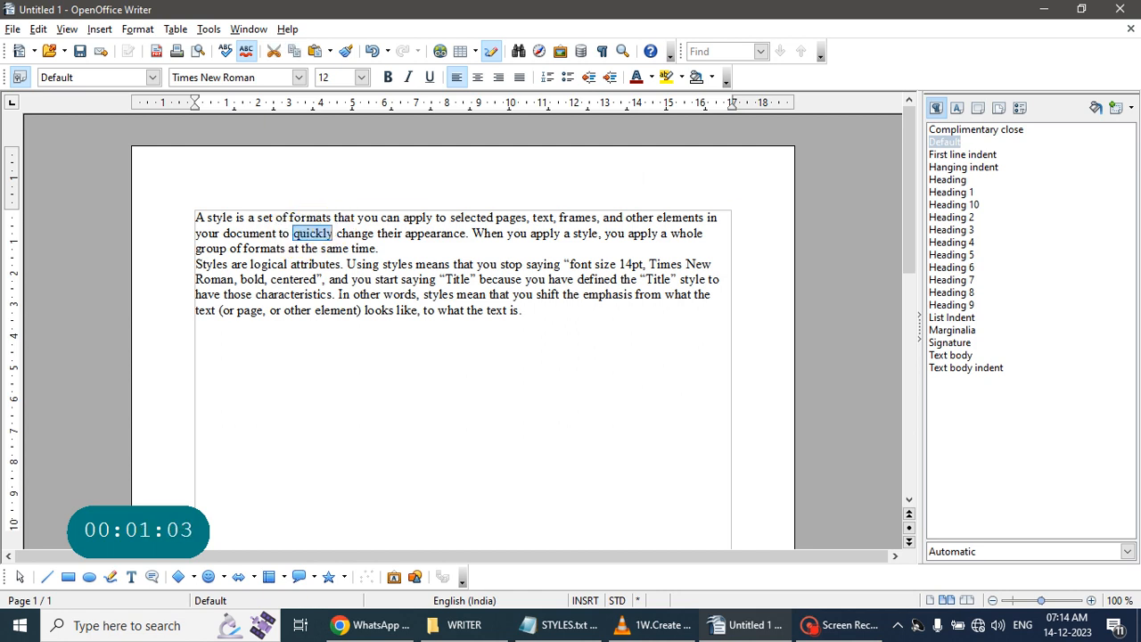
click(957, 107)
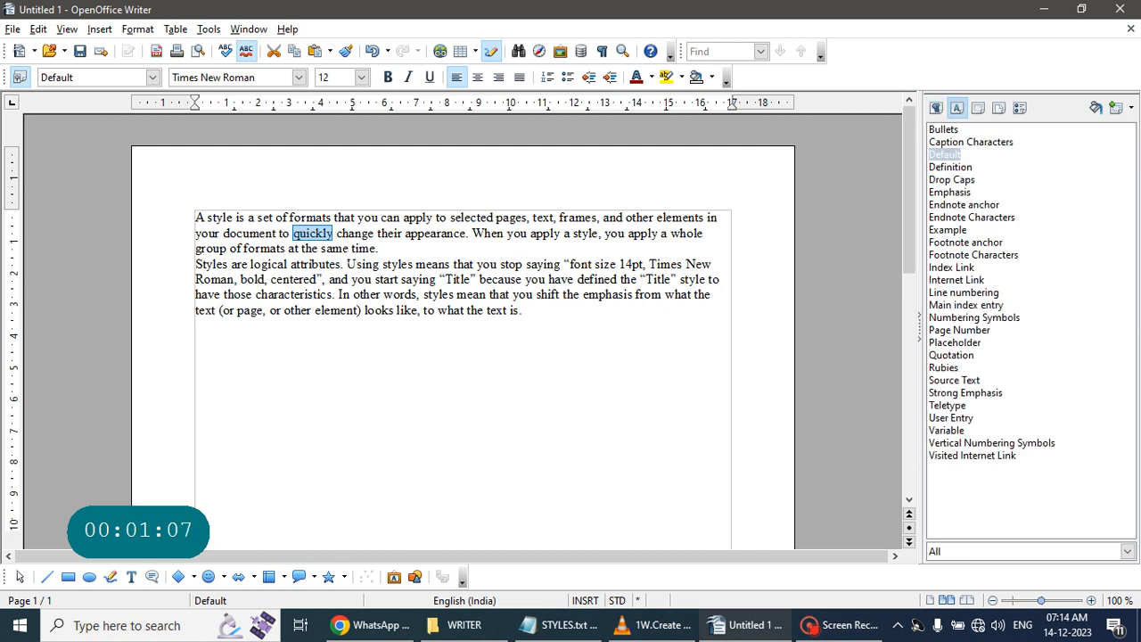
click(297, 77)
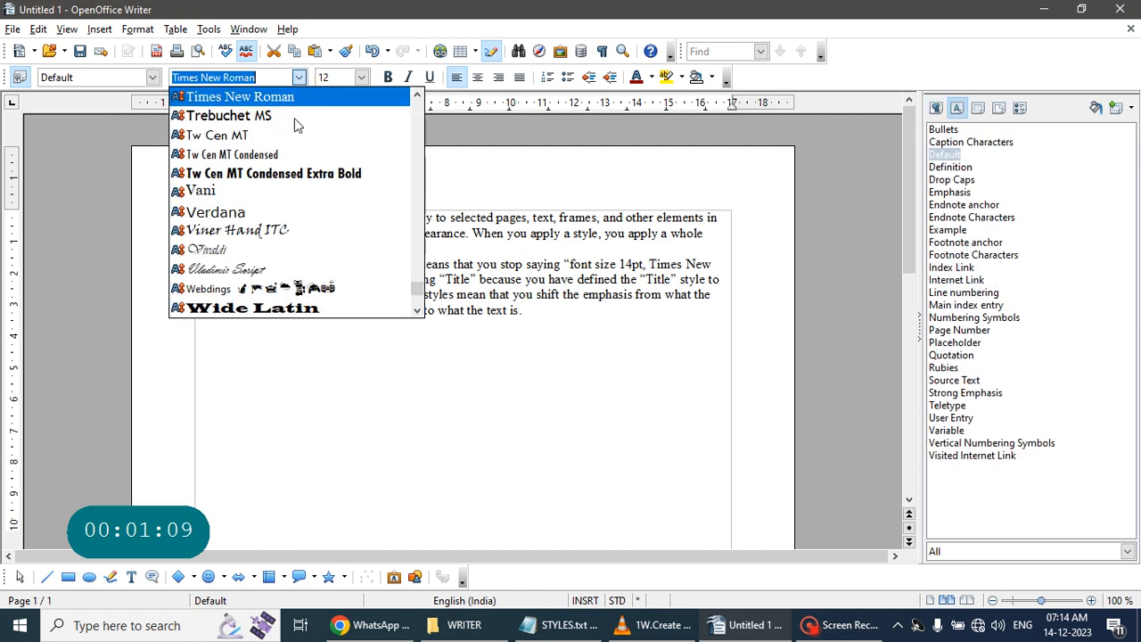
click(285, 174)
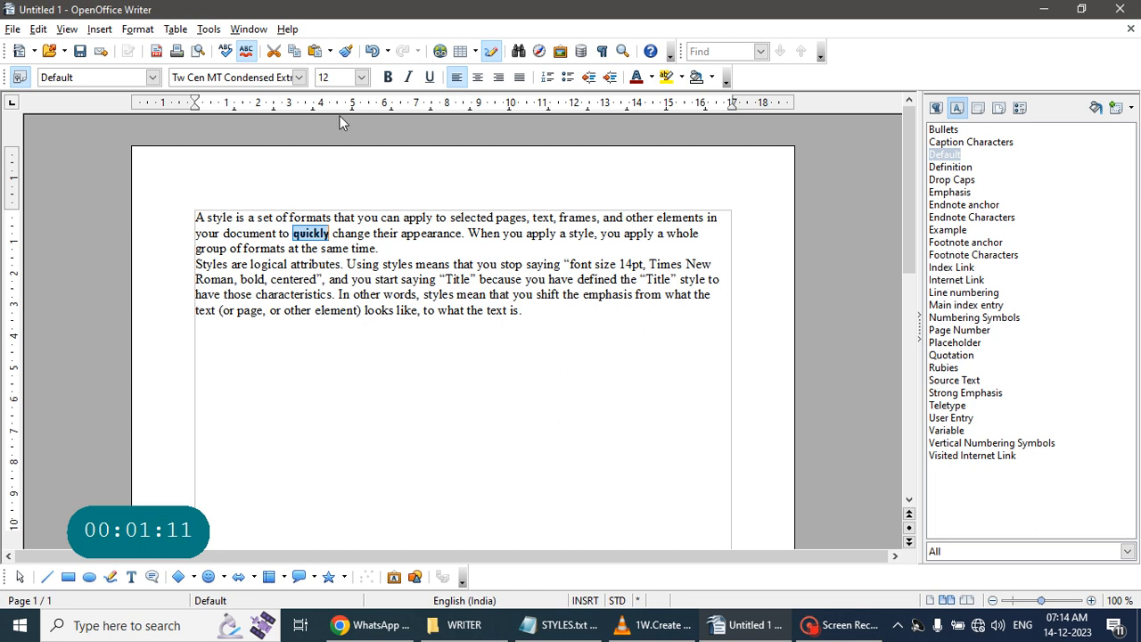
click(361, 79)
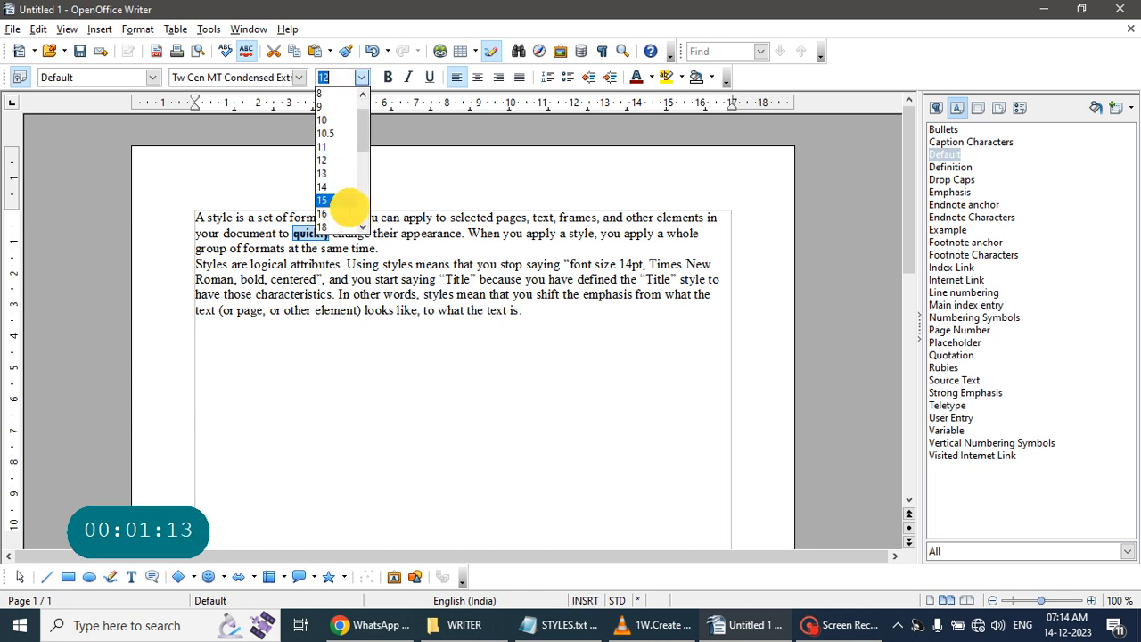
click(345, 200)
click(388, 77)
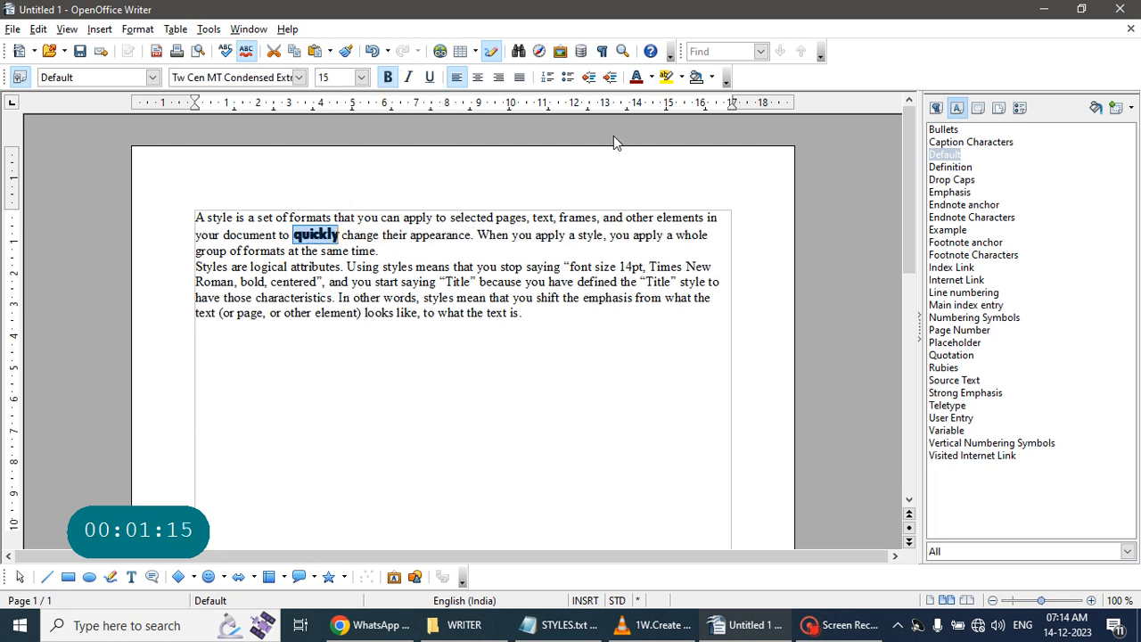
click(637, 78)
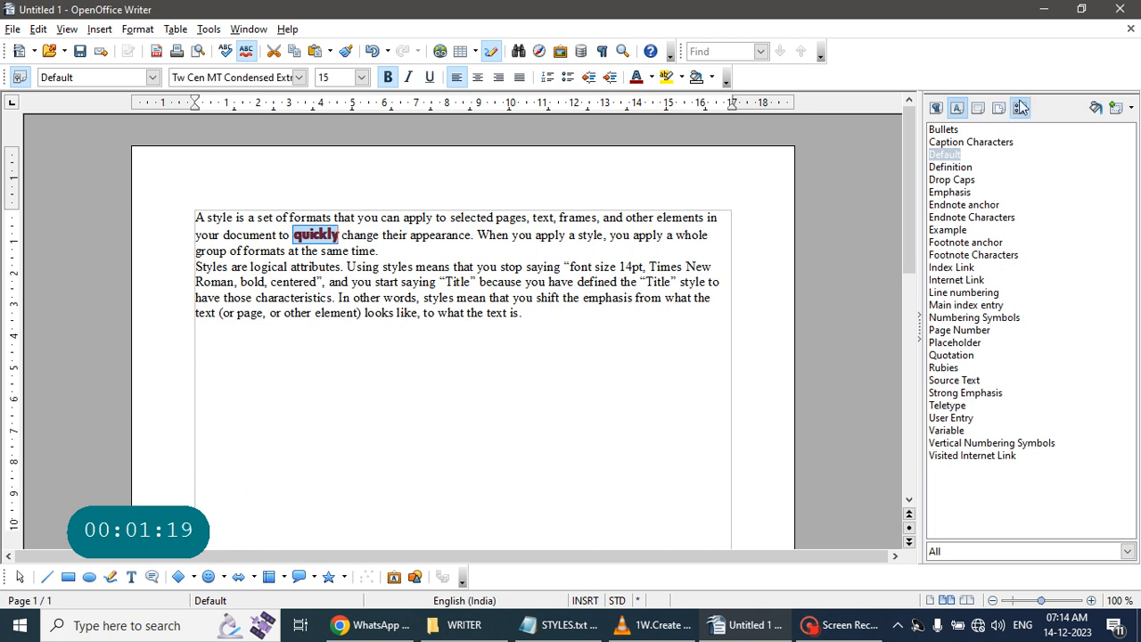
Create a new character style from the formatted word "quickly", entering a person's first name as the style name.
click(1119, 107)
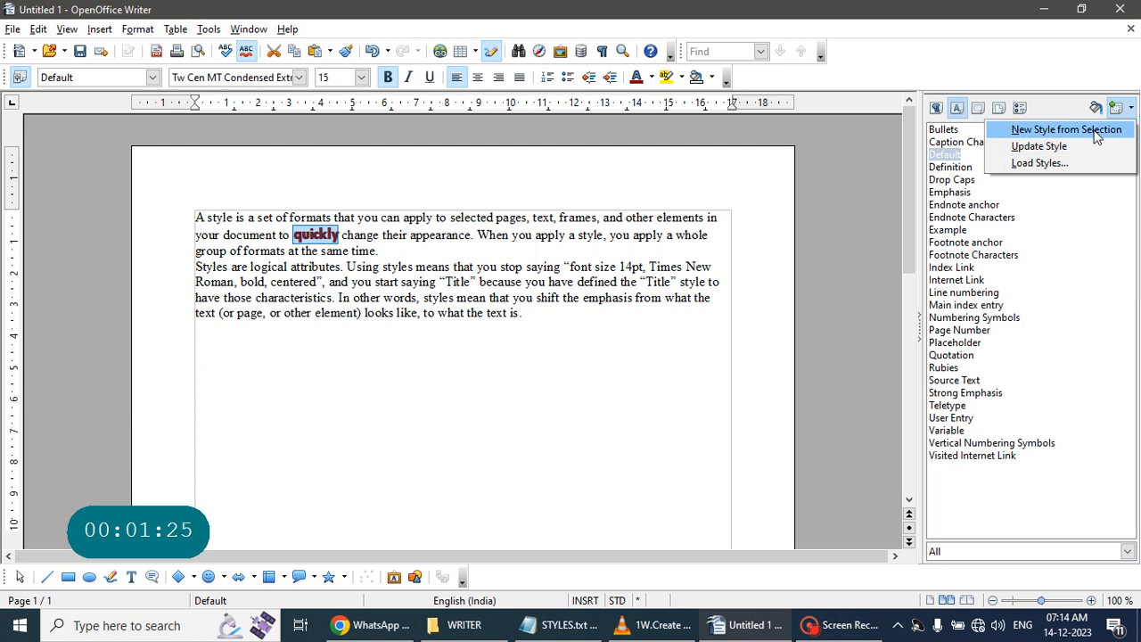
click(1096, 131)
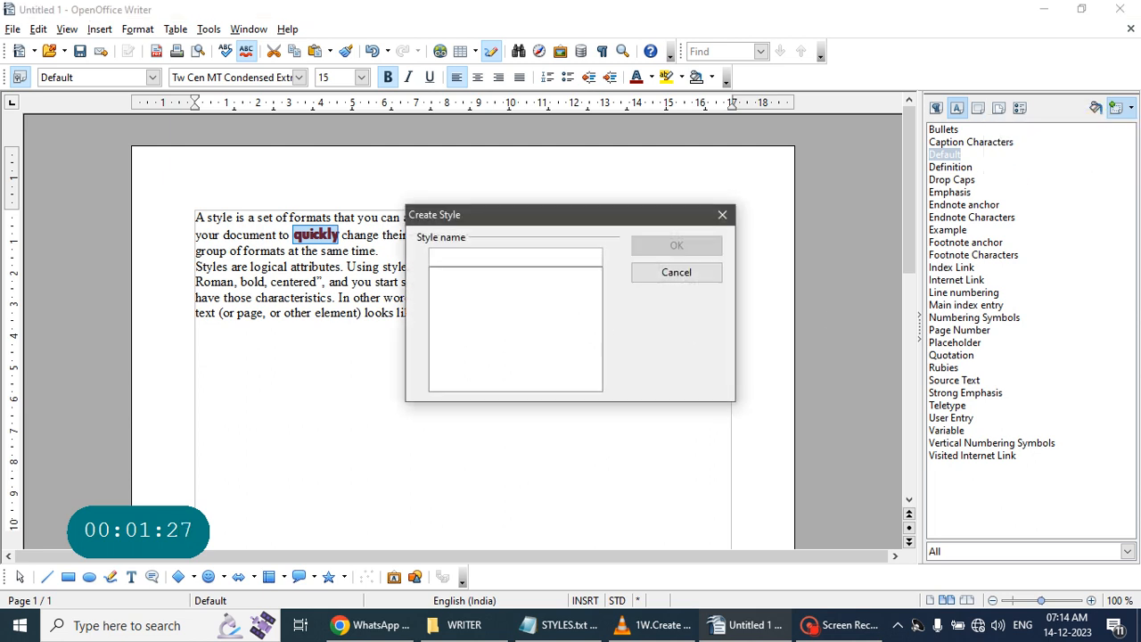
text(RAFIQ)
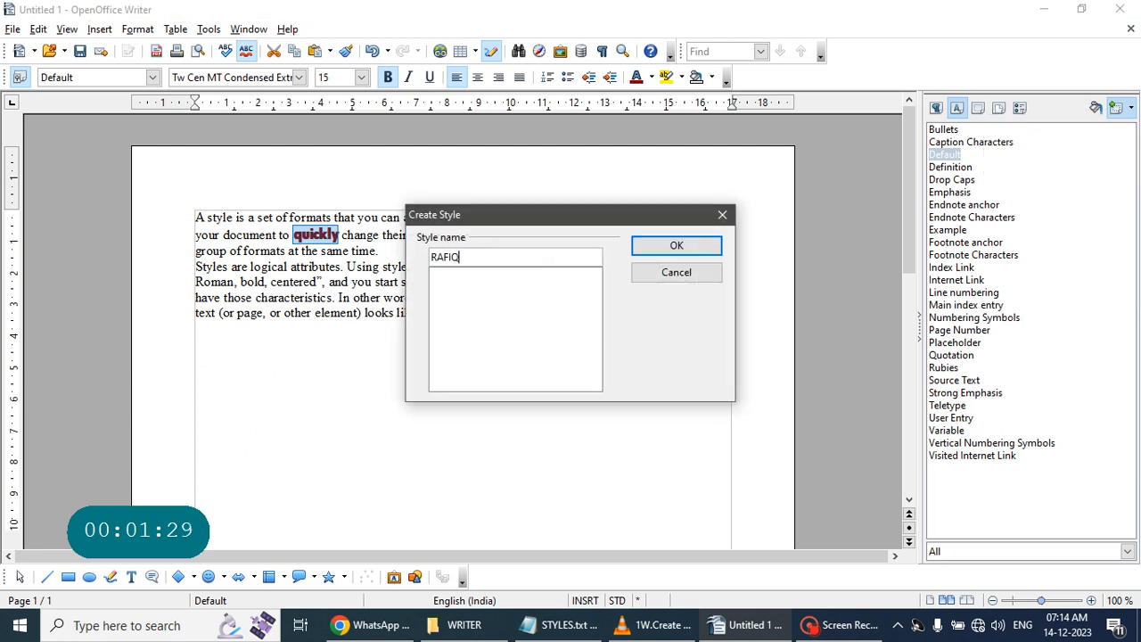
click(644, 248)
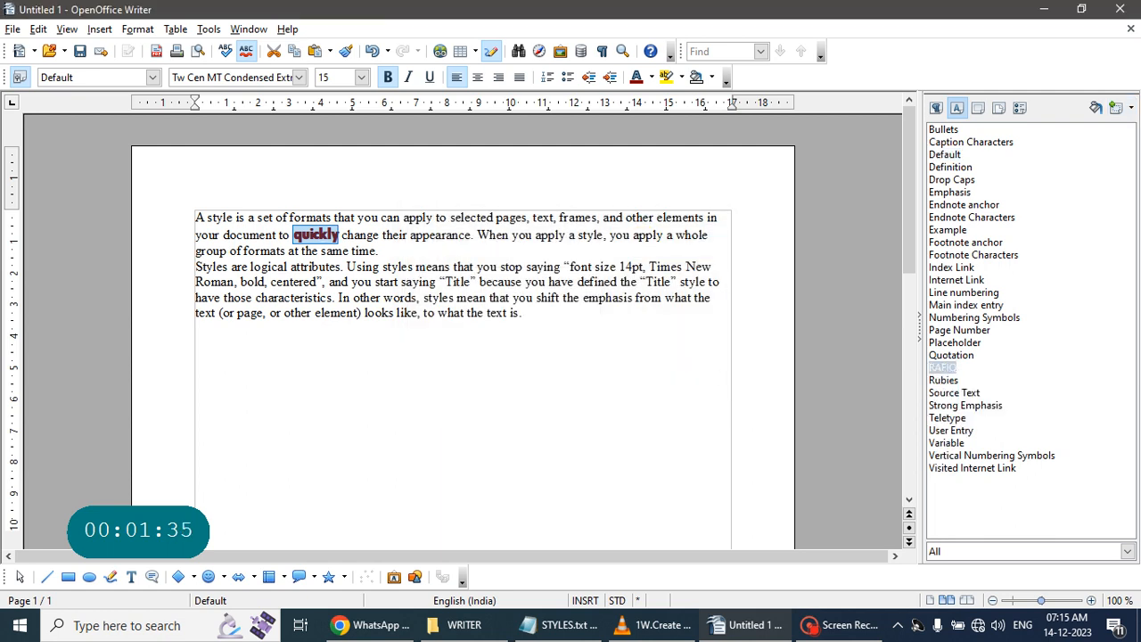
Apply the new custom character style to the word "means" in the second paragraph.
drag(415, 267, 451, 266)
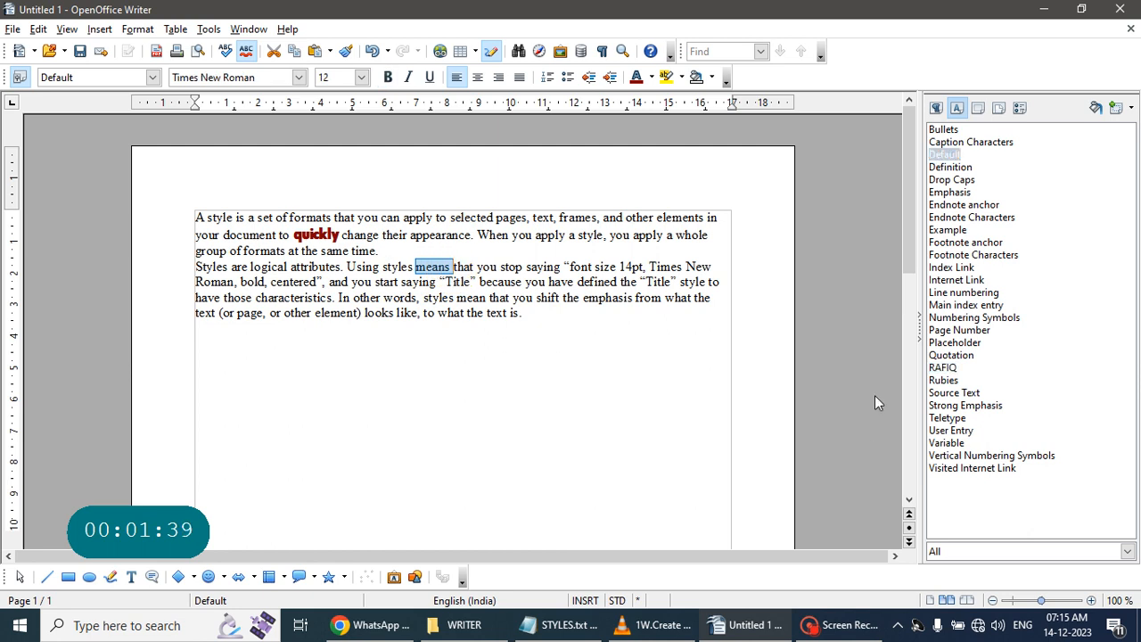
click(941, 368)
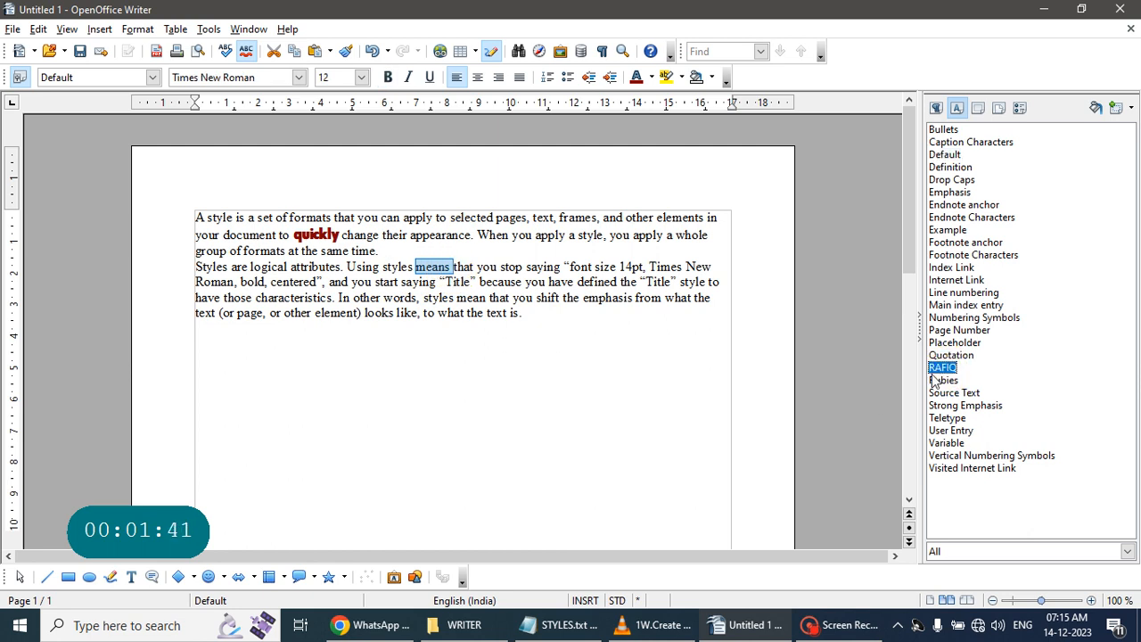
double_click(937, 368)
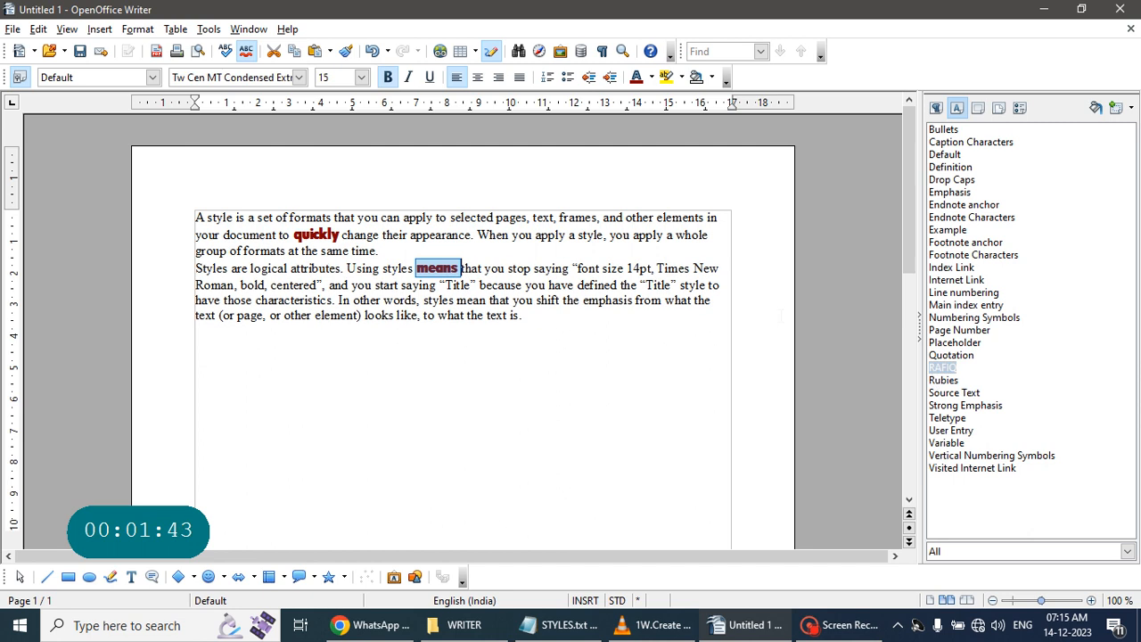
click(439, 285)
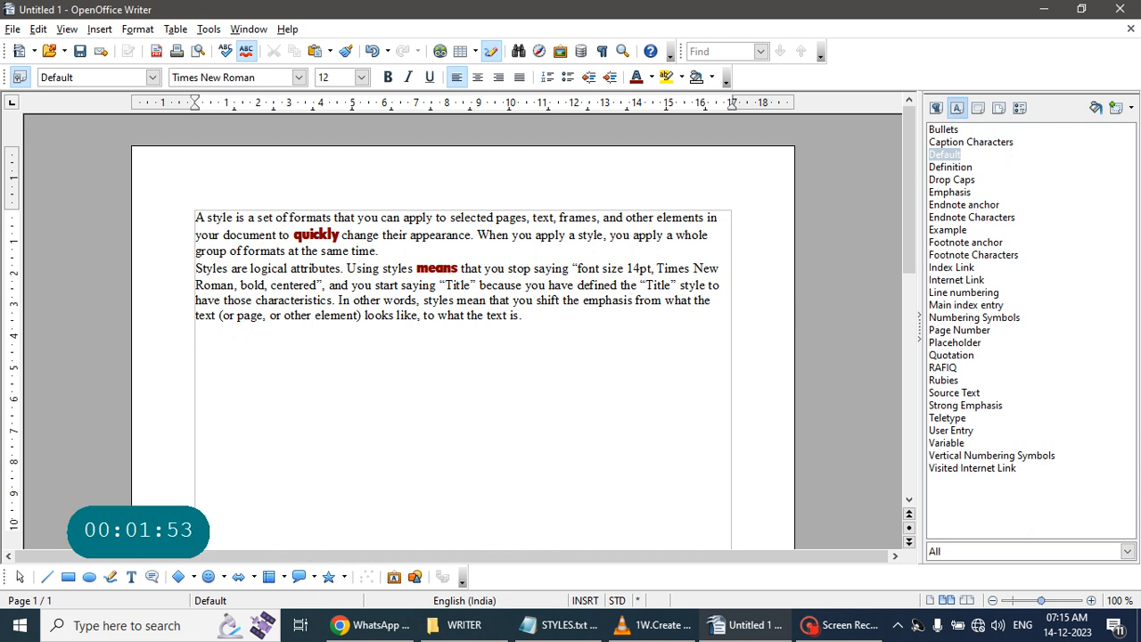
Apply the custom character style to "apply a" in the first paragraph and "aying “font" in the second paragraph.
drag(534, 234, 577, 235)
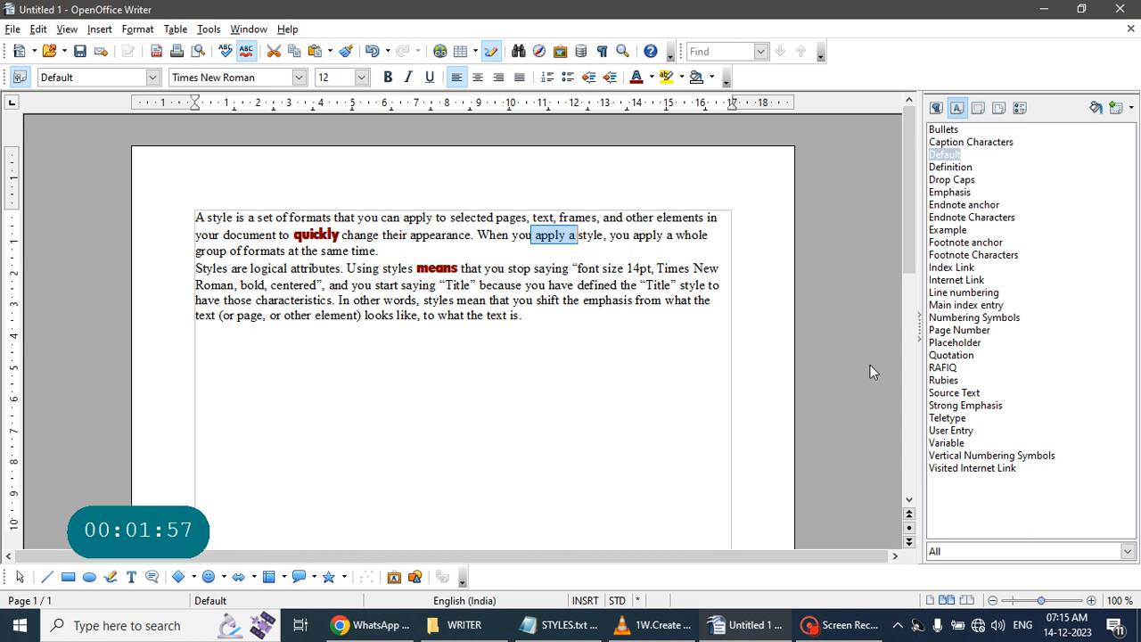
click(945, 368)
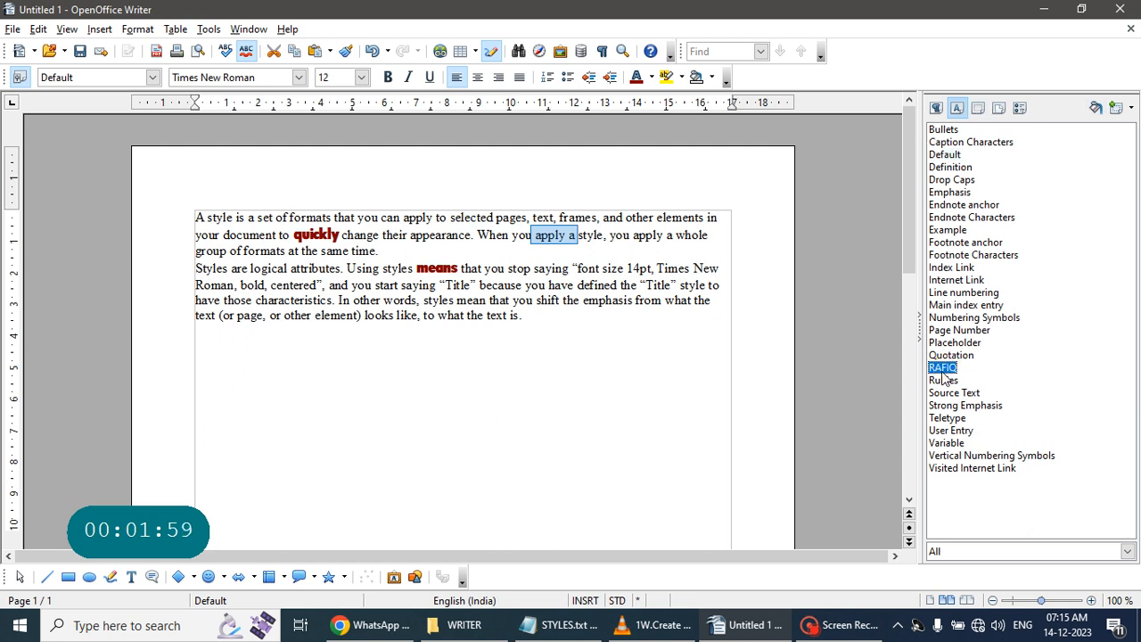
double_click(942, 369)
drag(534, 267, 601, 268)
click(942, 368)
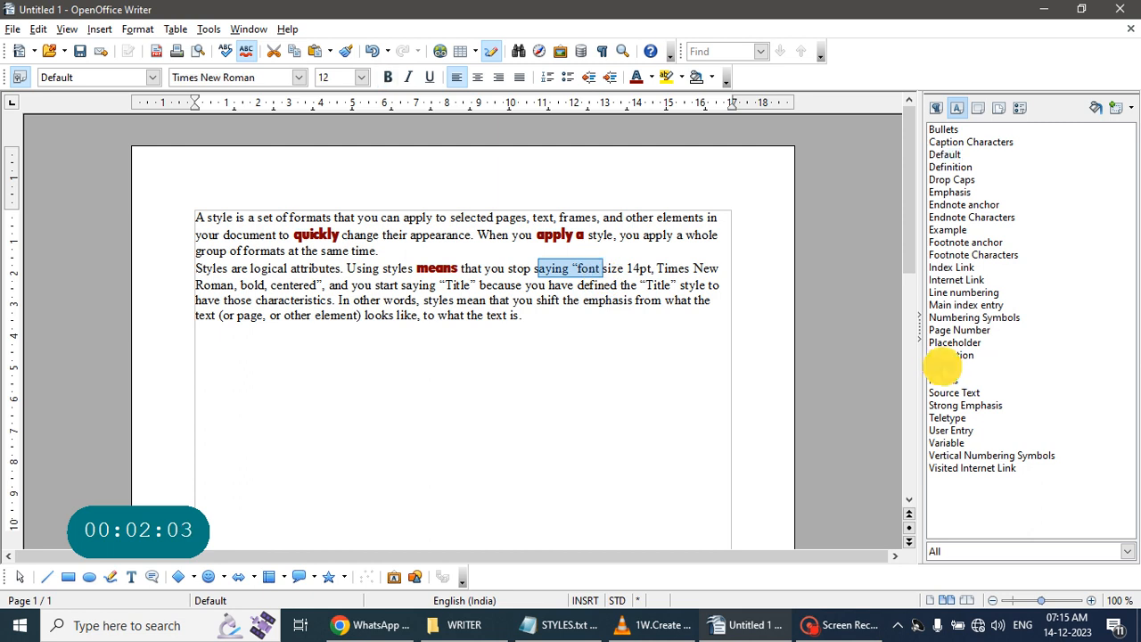
double_click(942, 368)
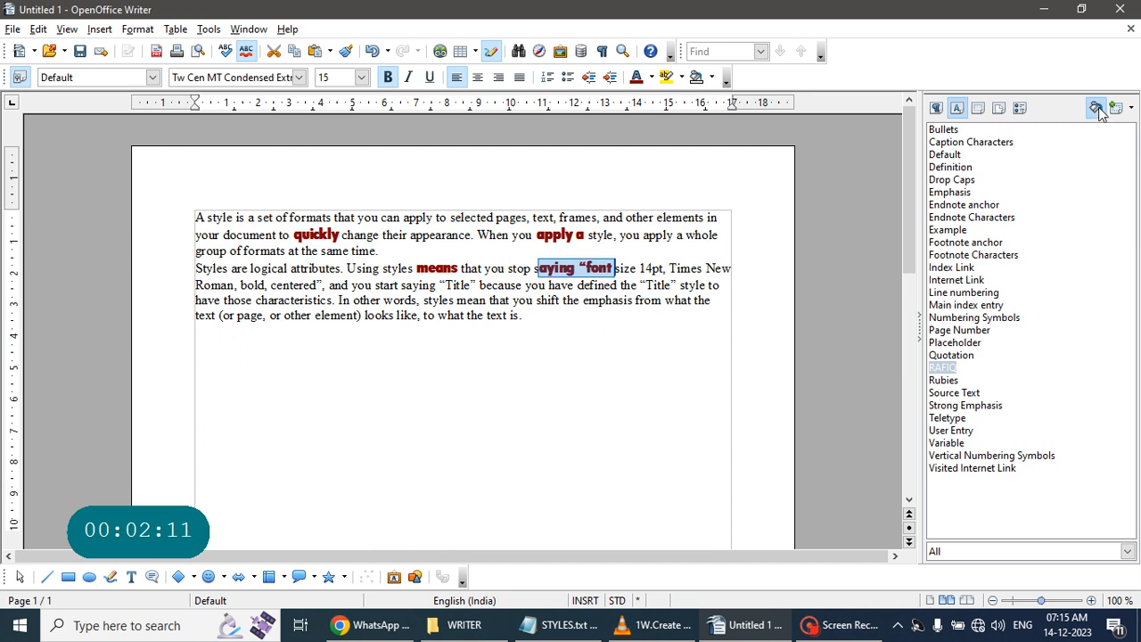
Use Fill Format mode to apply the Default character style across the text of the second paragraph.
drag(294, 234, 341, 234)
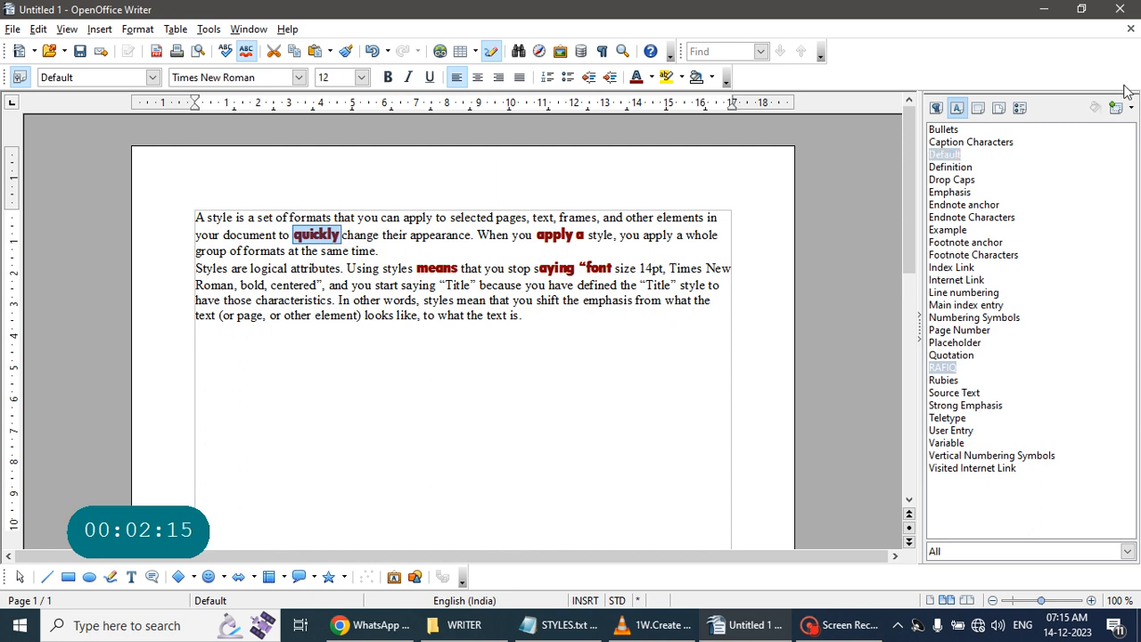
click(1095, 108)
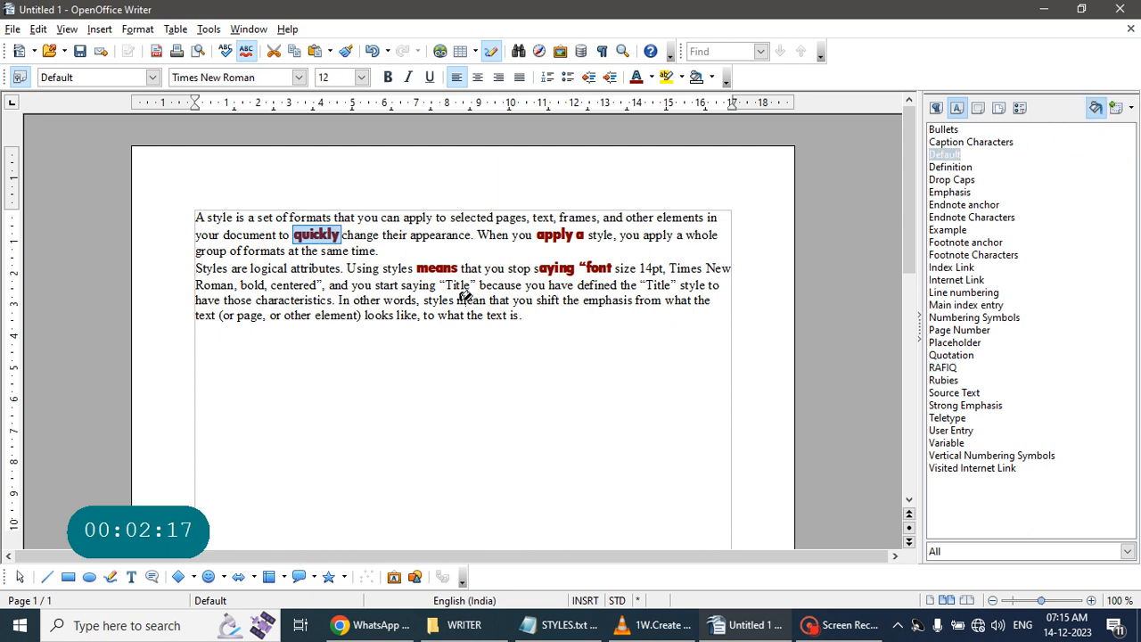
click(343, 300)
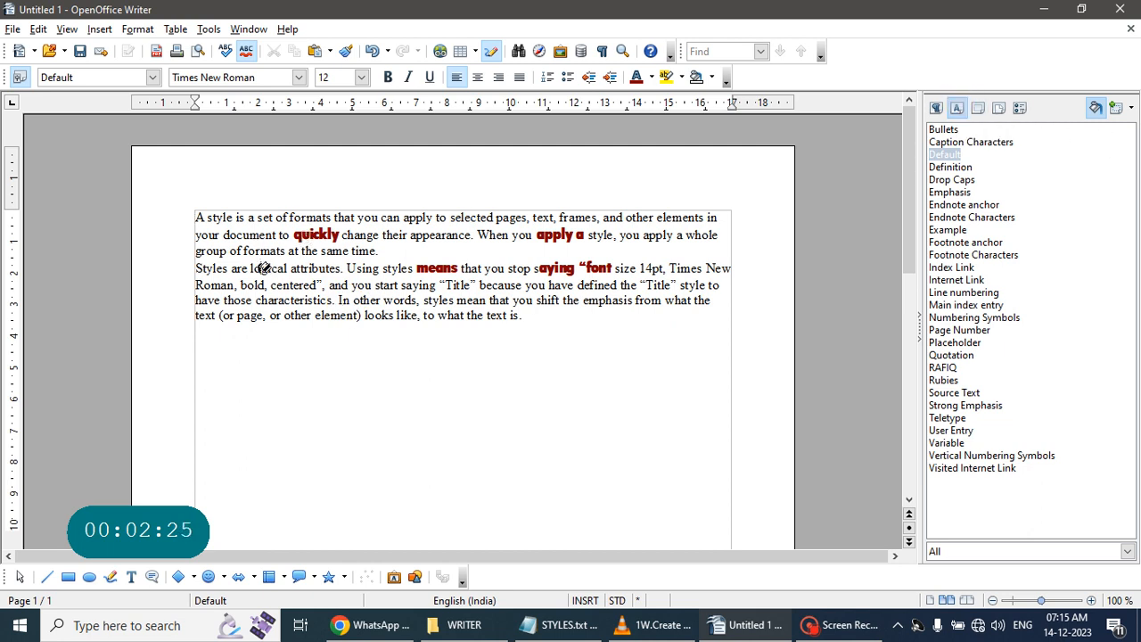
drag(197, 267, 306, 279)
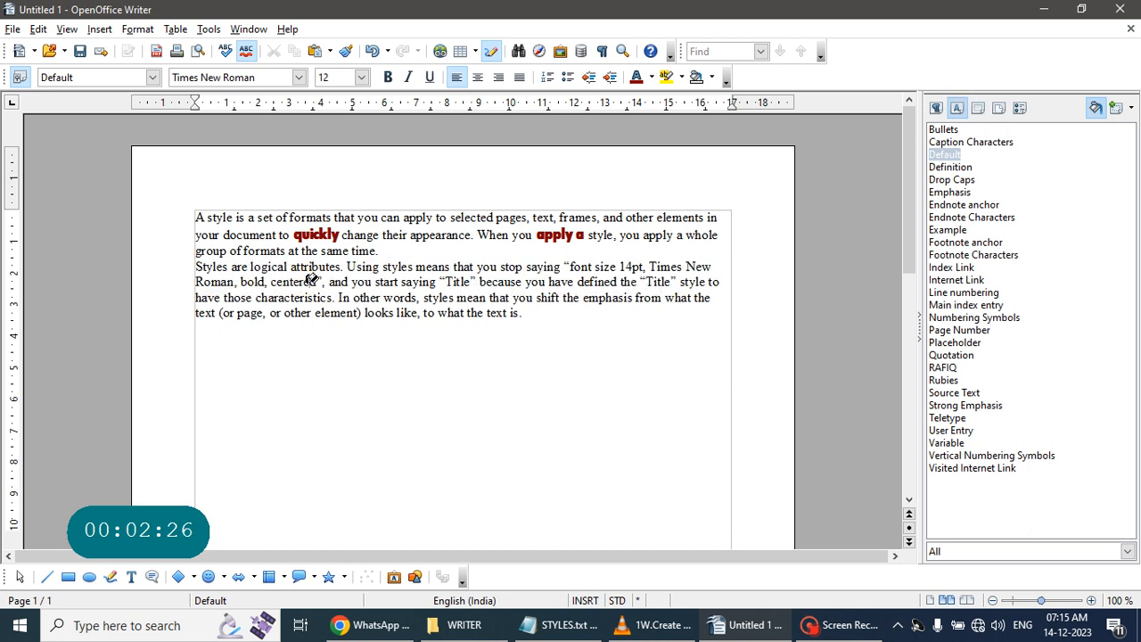
Turn Fill Format mode off and back on, reapplying the Default character style to text in the second paragraph.
click(1095, 107)
drag(283, 298, 338, 297)
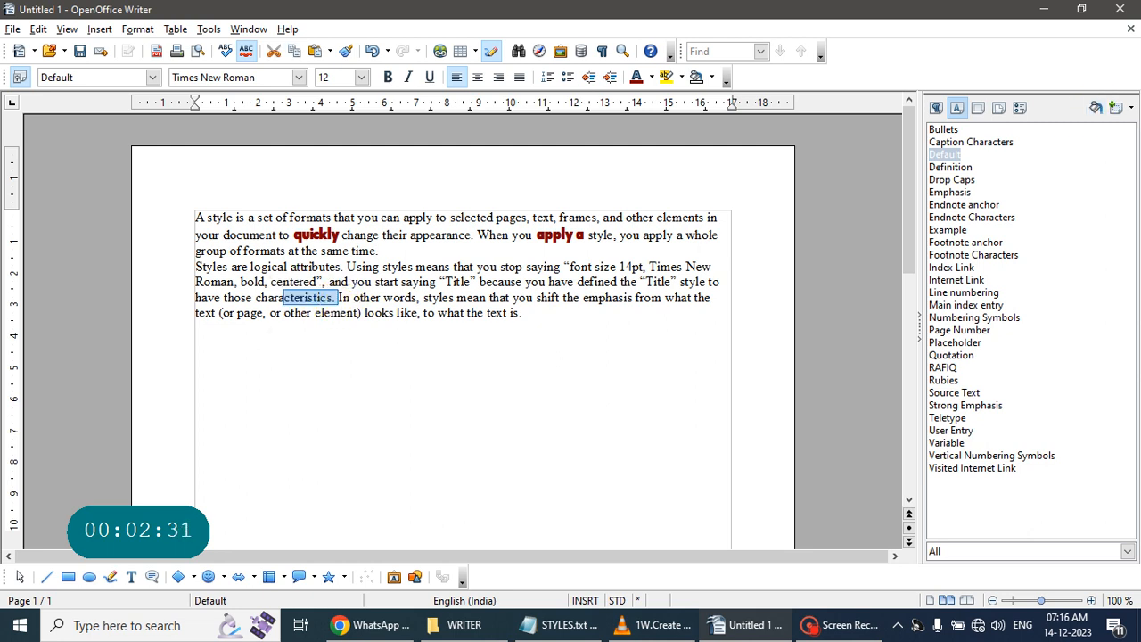
click(1096, 106)
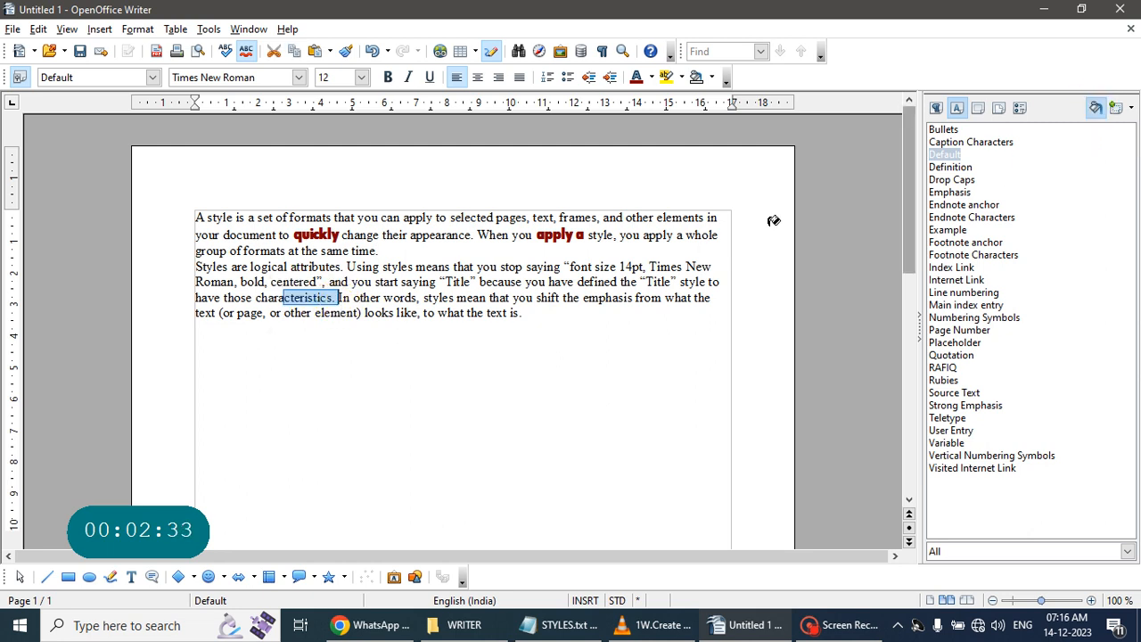
click(411, 287)
drag(380, 267, 420, 268)
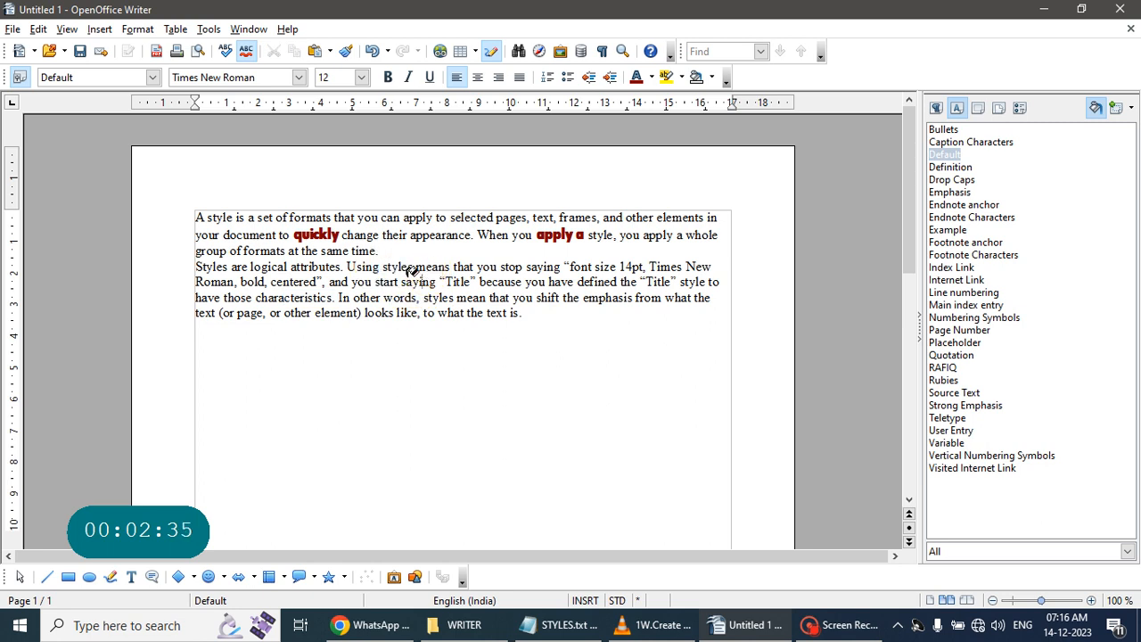
Use Fill Format mode to apply the first custom character style to "means", more second-paragraph passages and "ppe" in "appearance".
click(948, 366)
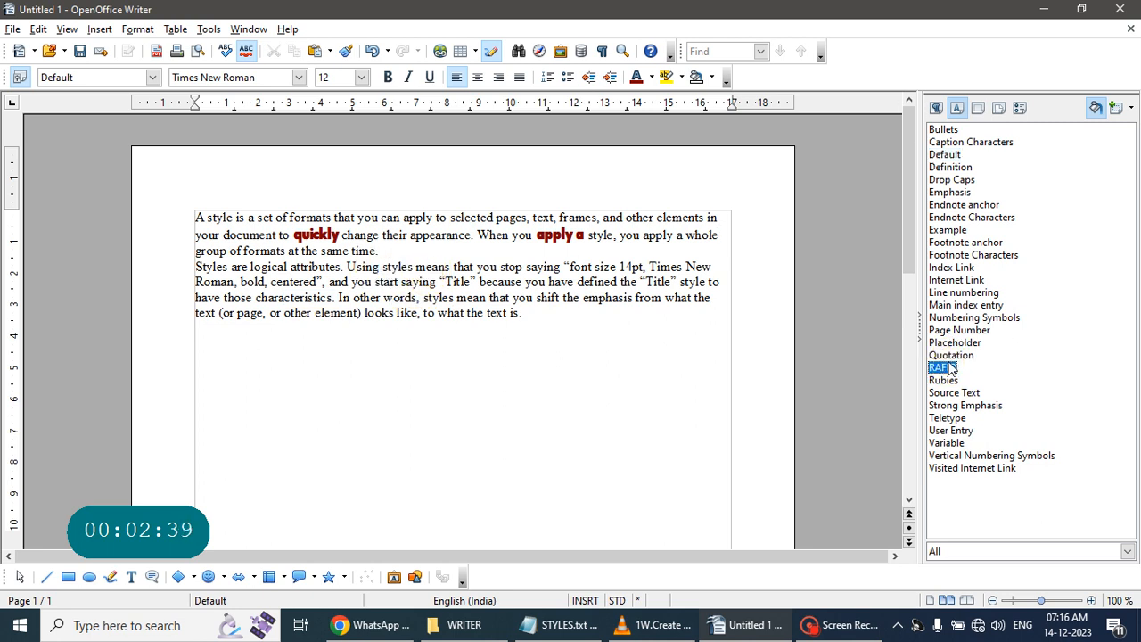
click(949, 367)
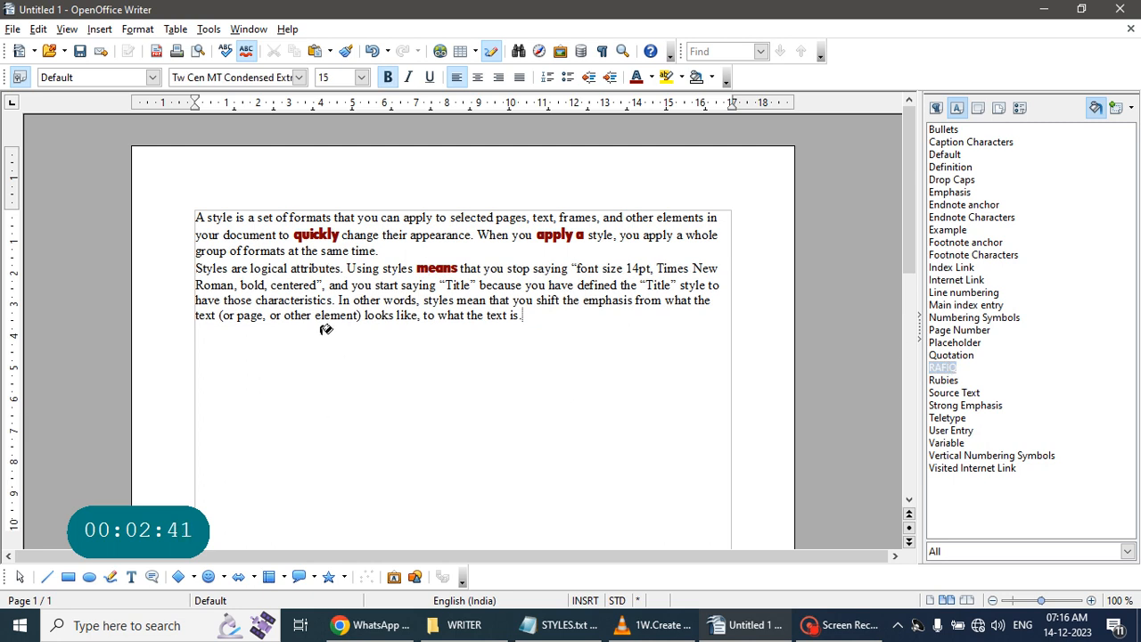
drag(300, 301, 522, 316)
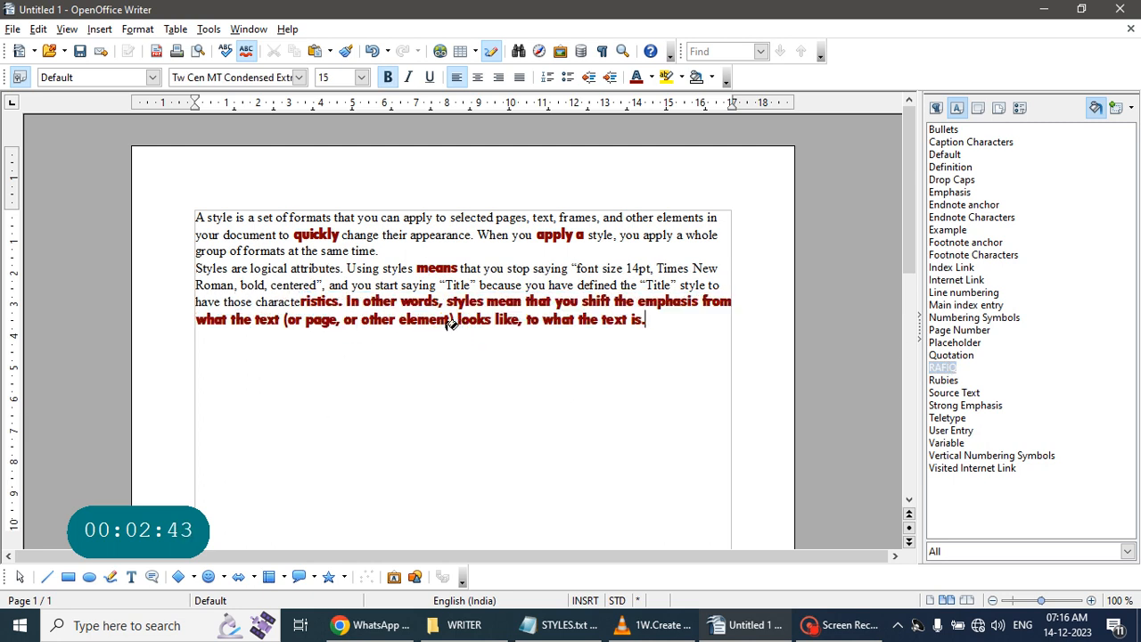
drag(217, 268, 252, 285)
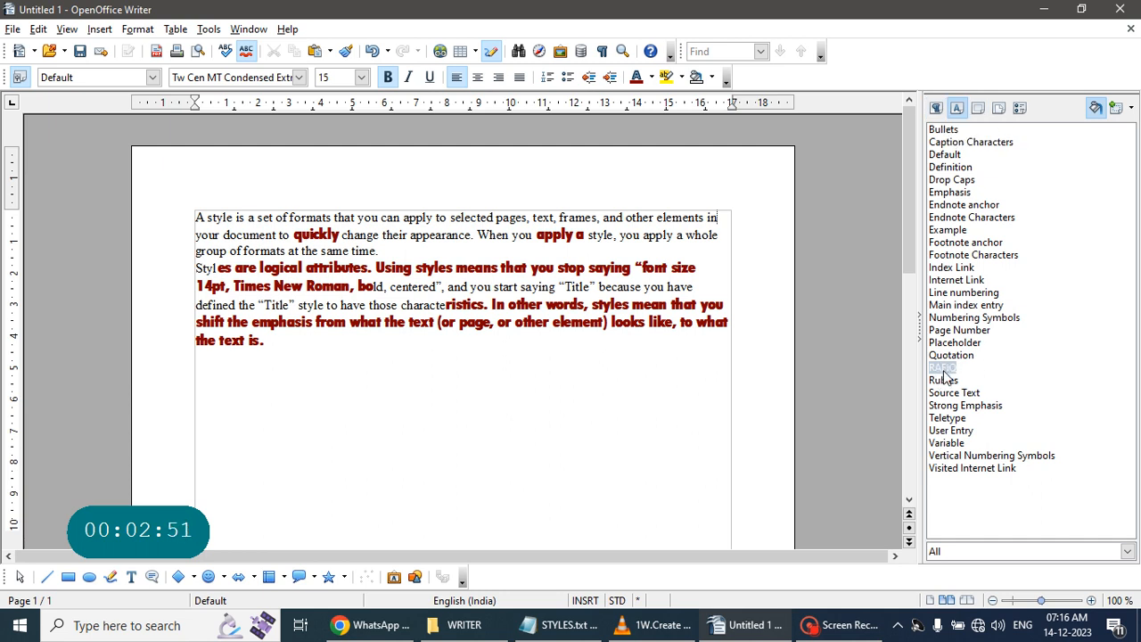
drag(415, 237, 440, 238)
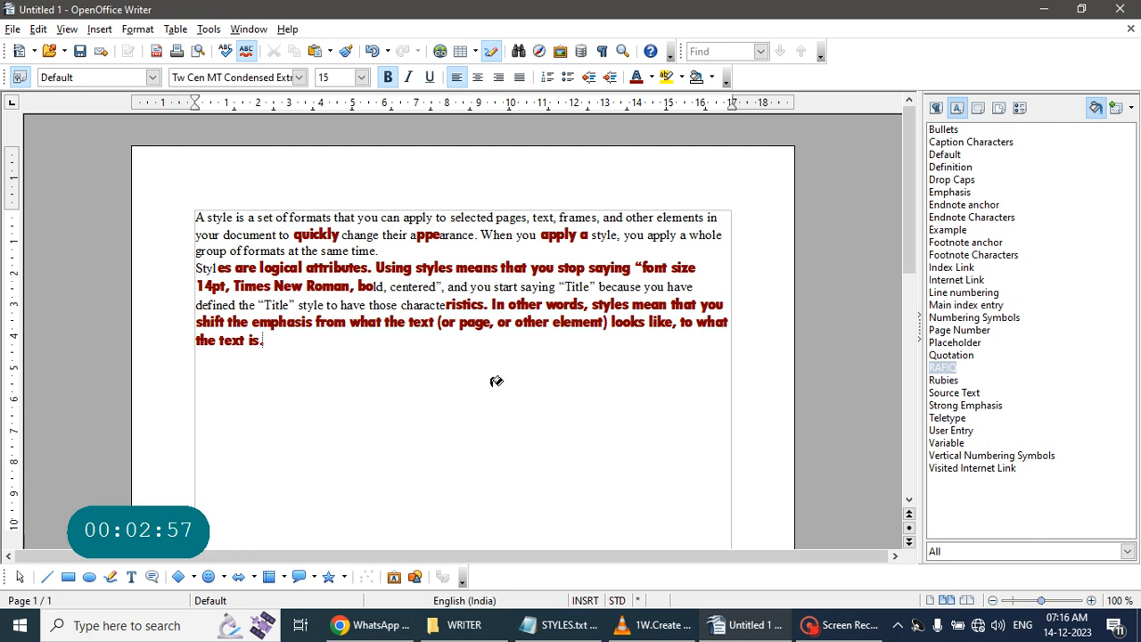
key(Escape)
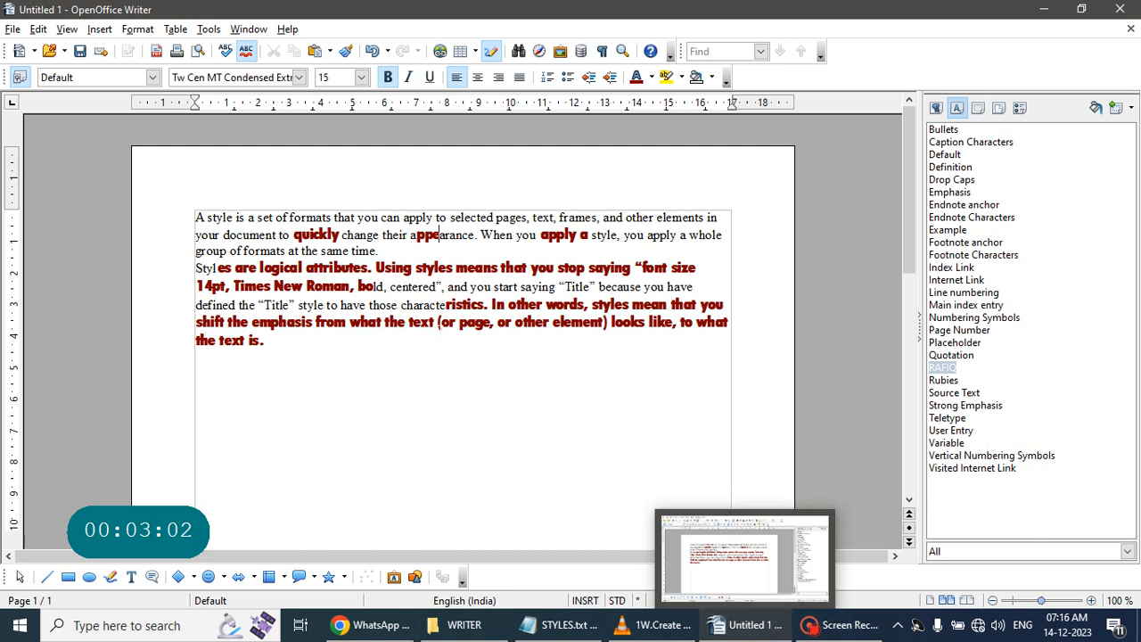
Apply the Default character style to all the text in both paragraphs.
drag(194, 217, 353, 351)
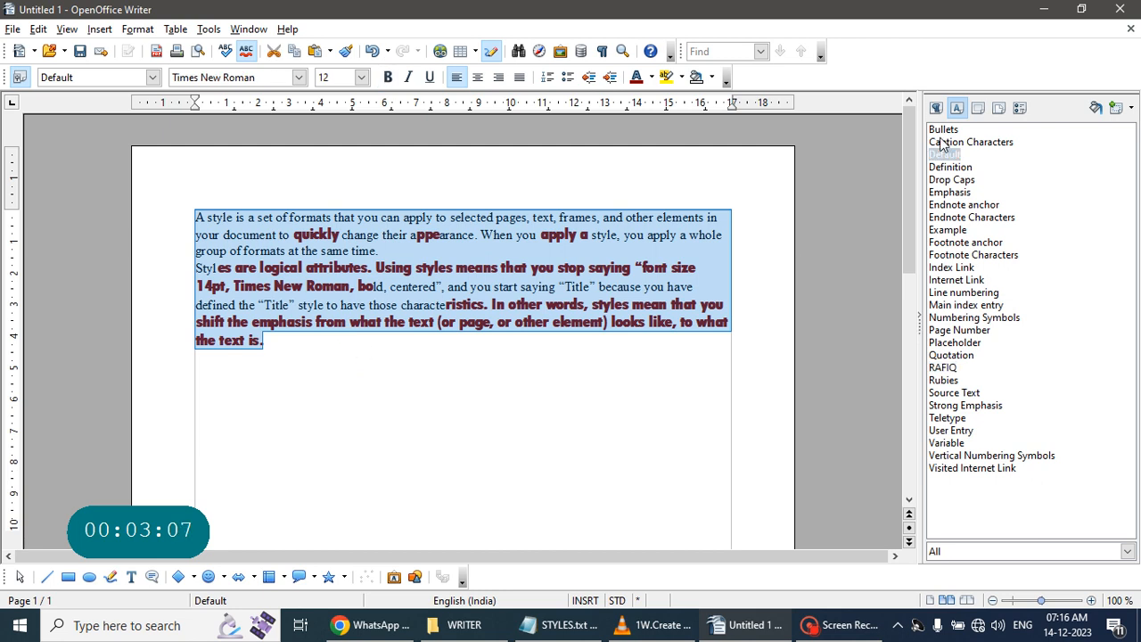
click(950, 155)
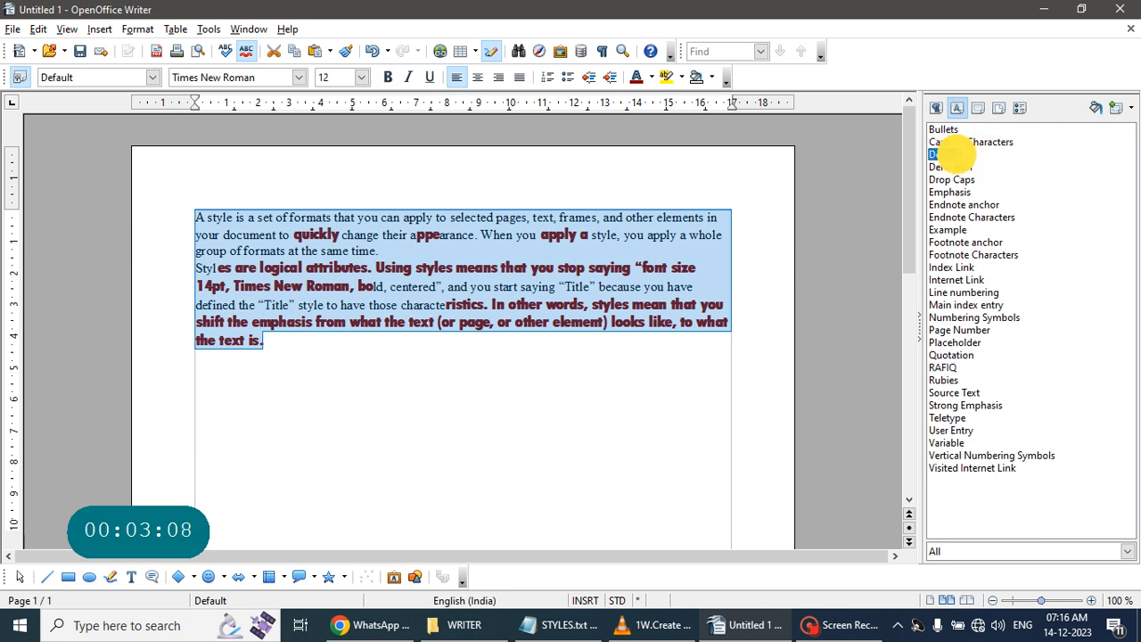
double_click(952, 156)
click(446, 263)
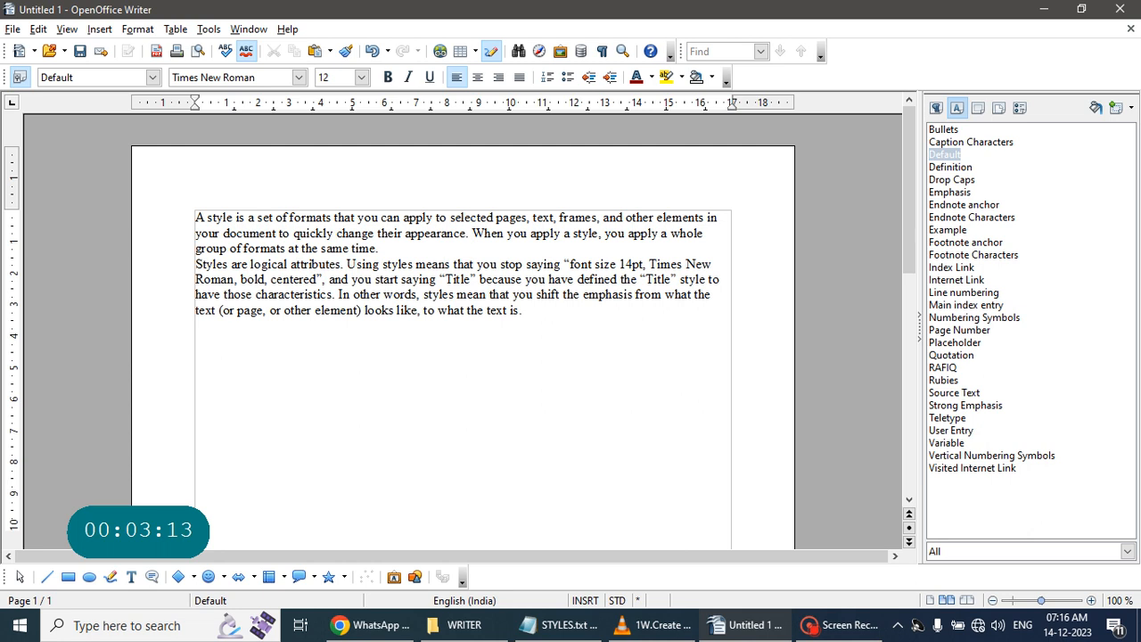
Format the word "change" in the first paragraph as bold Arial Black, 15 pt, with a magenta font colour.
double_click(374, 234)
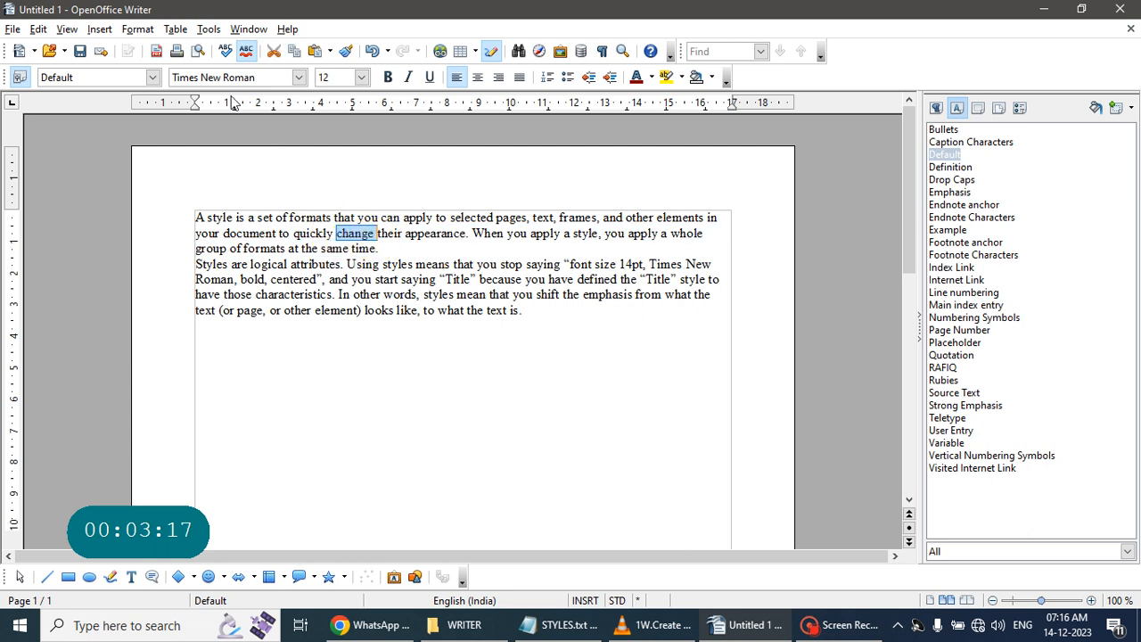
click(299, 77)
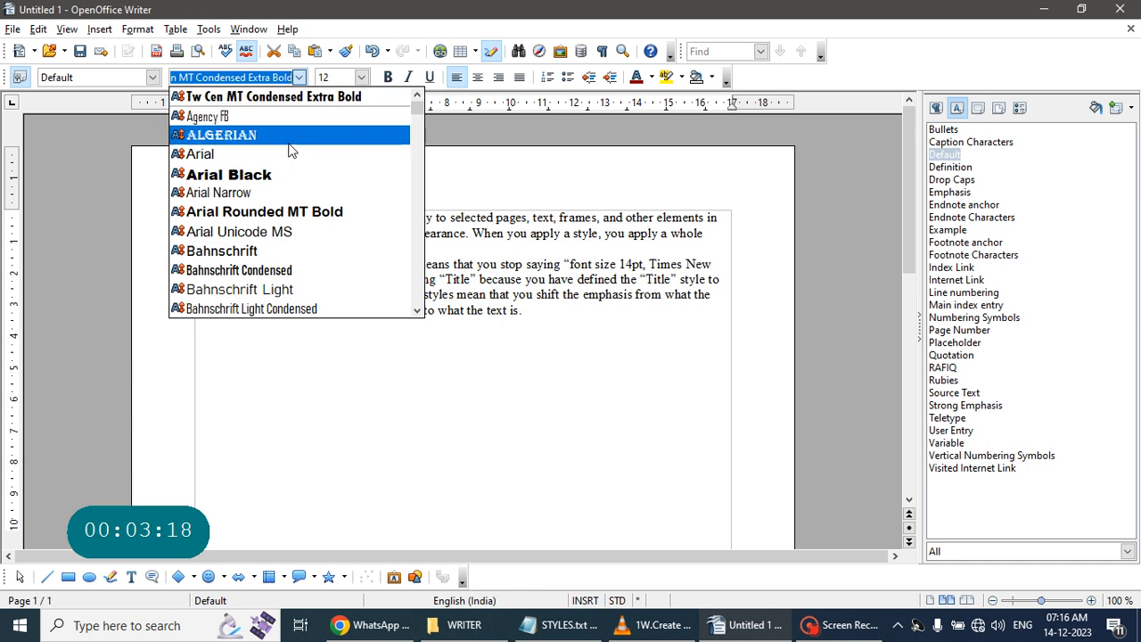
click(278, 174)
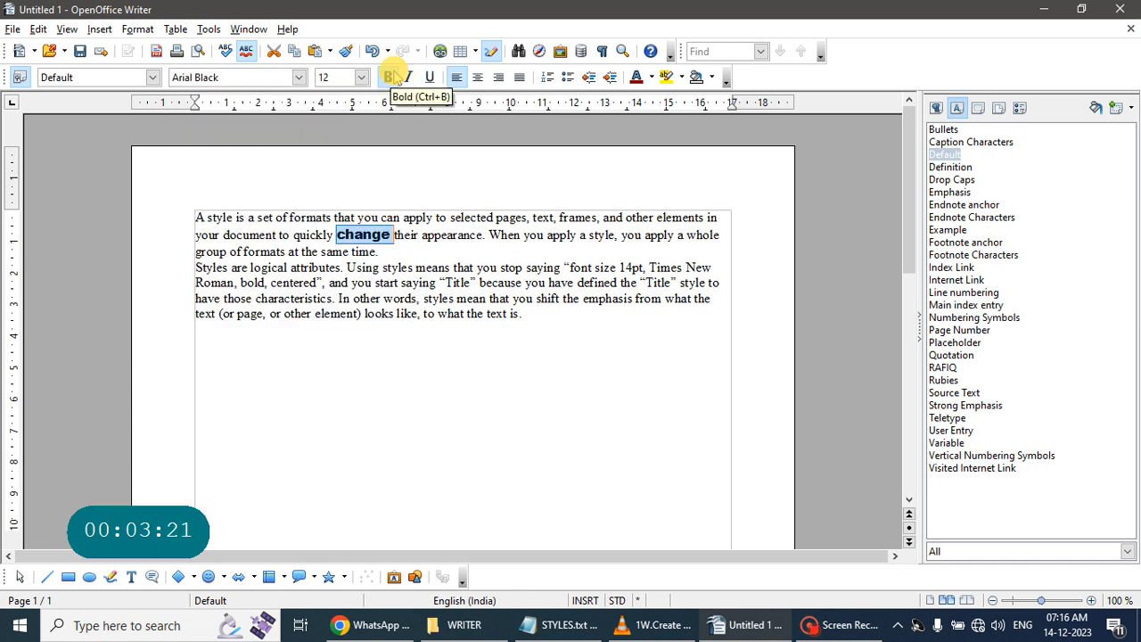
click(360, 87)
click(360, 86)
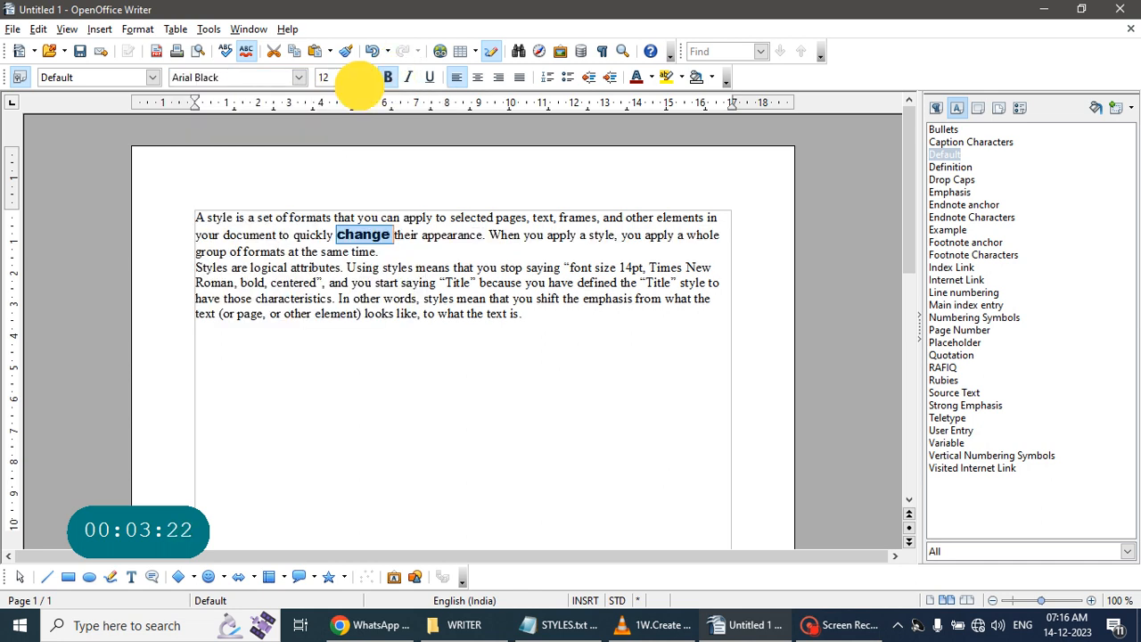
click(362, 79)
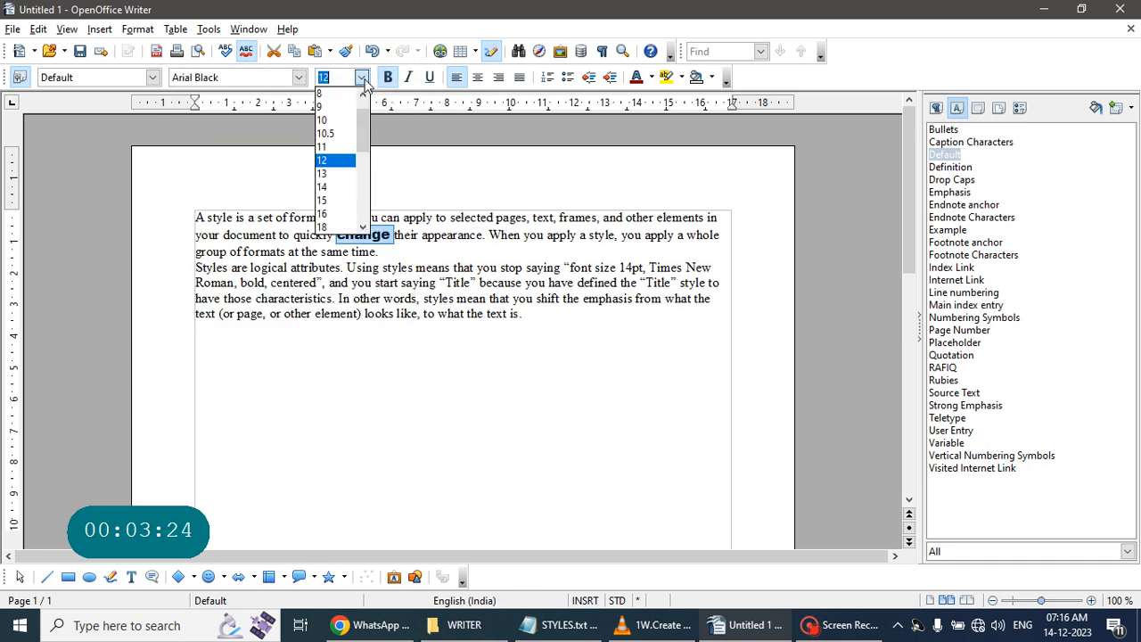
click(344, 195)
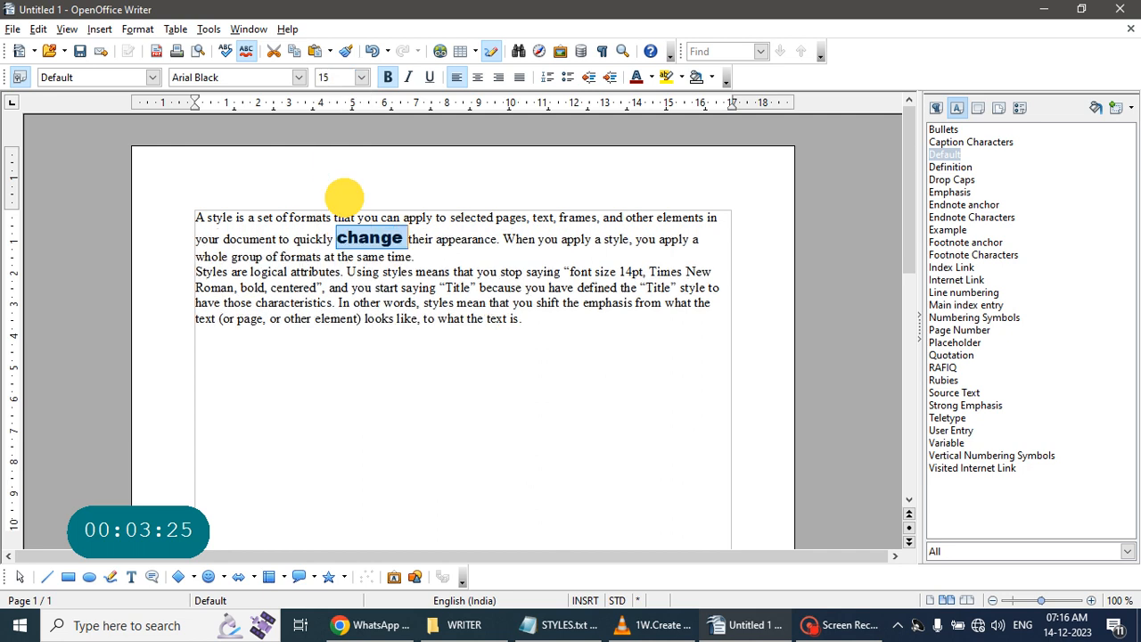
click(653, 77)
click(688, 125)
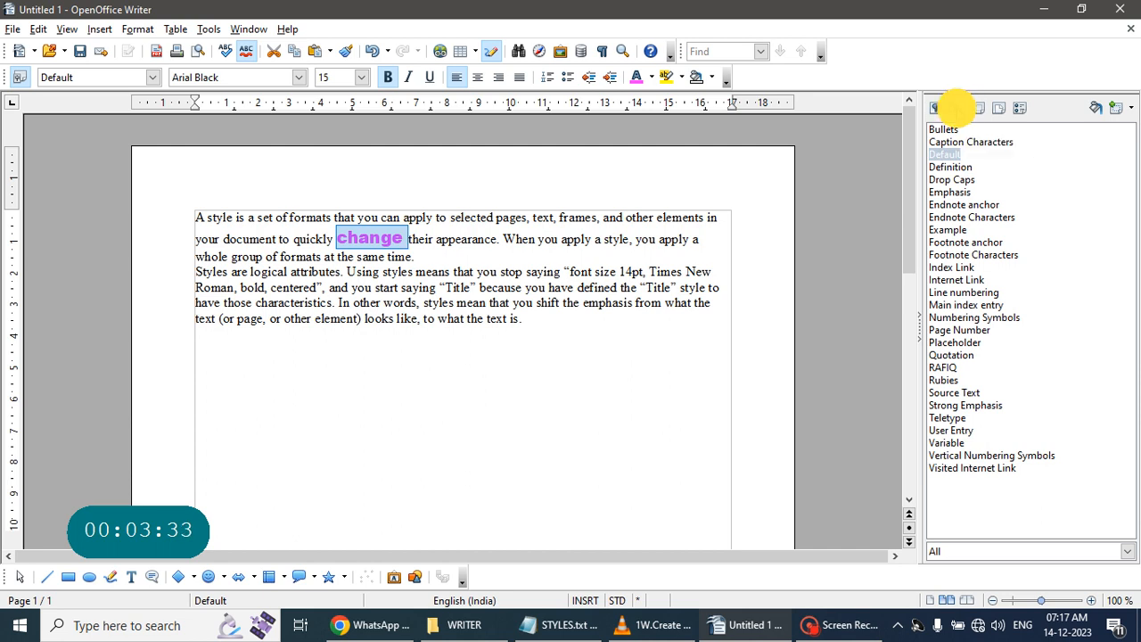
Create a new character style named DEMO from the formatted word "change".
click(1130, 109)
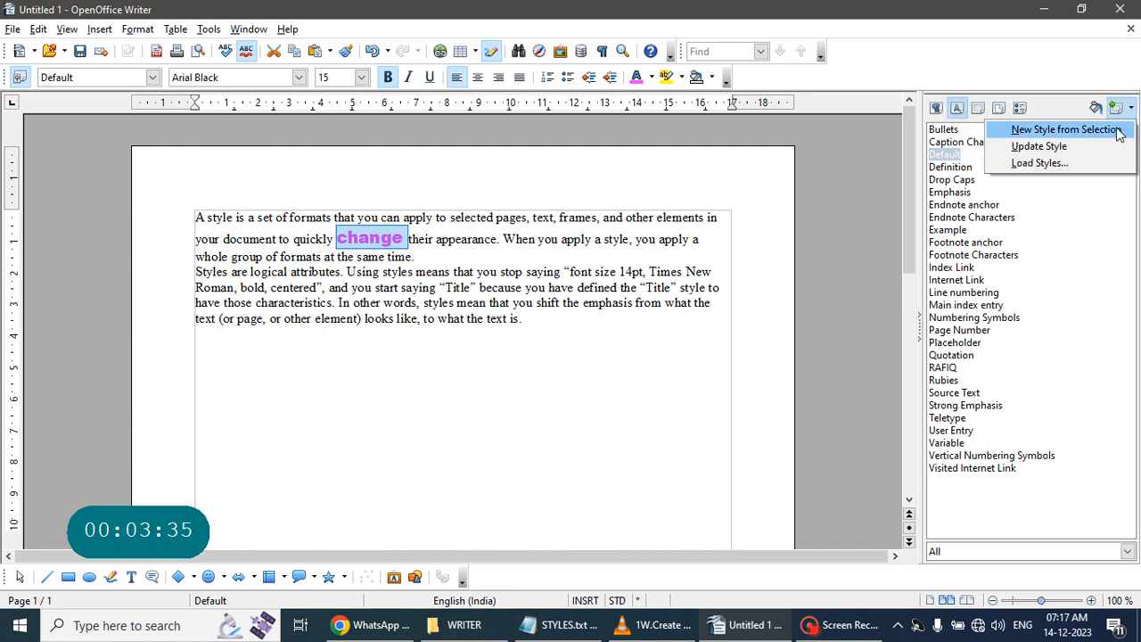
click(1066, 130)
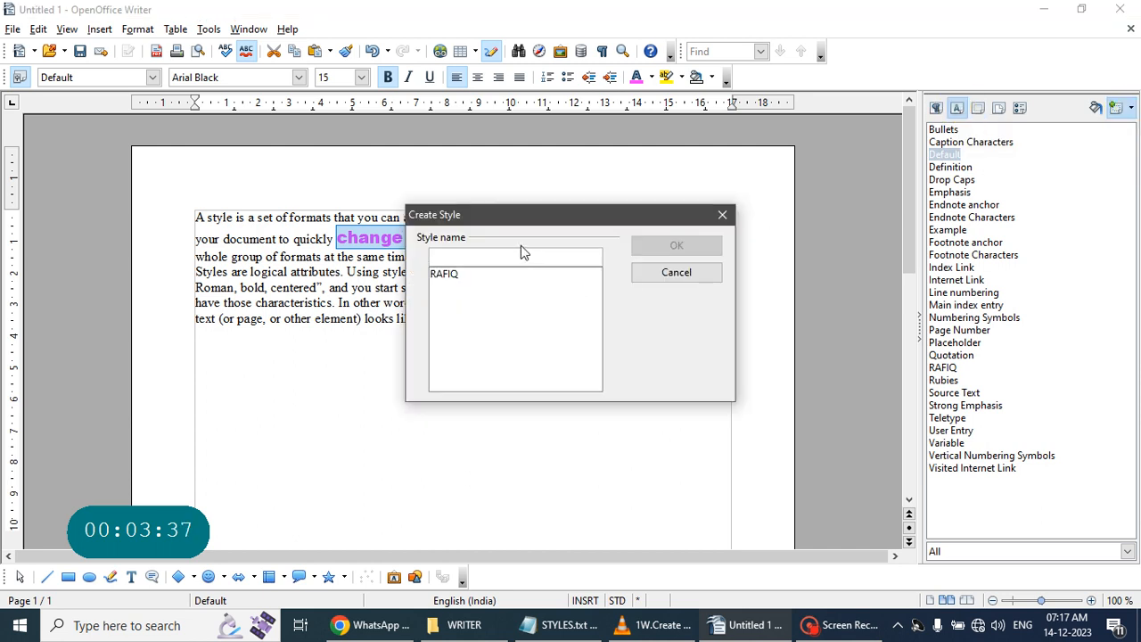
text(DEMO)
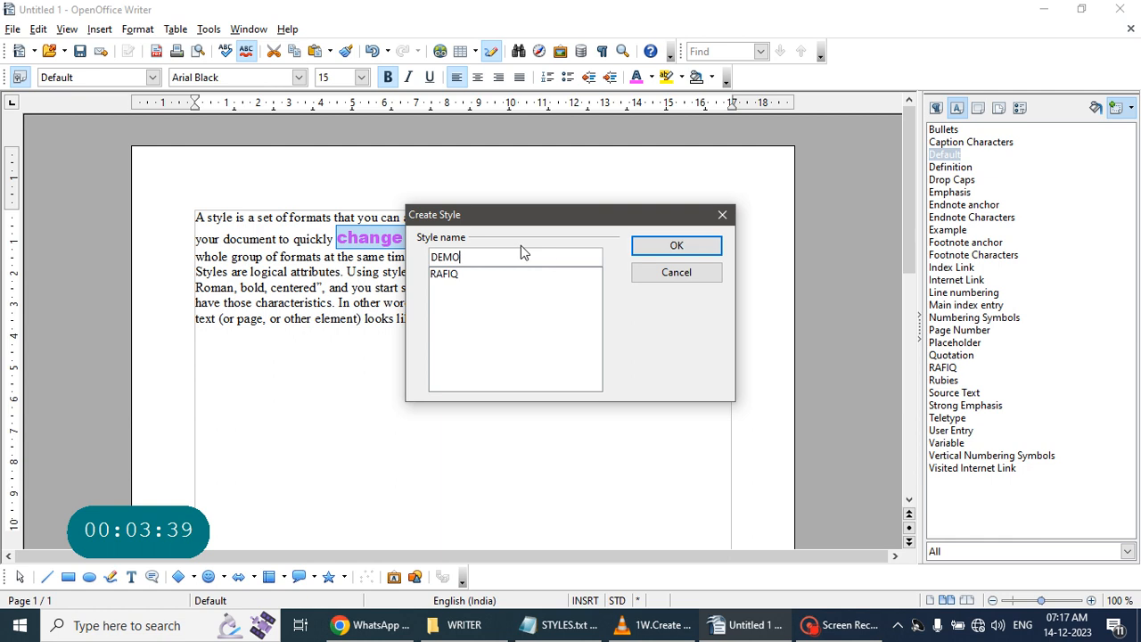
click(675, 245)
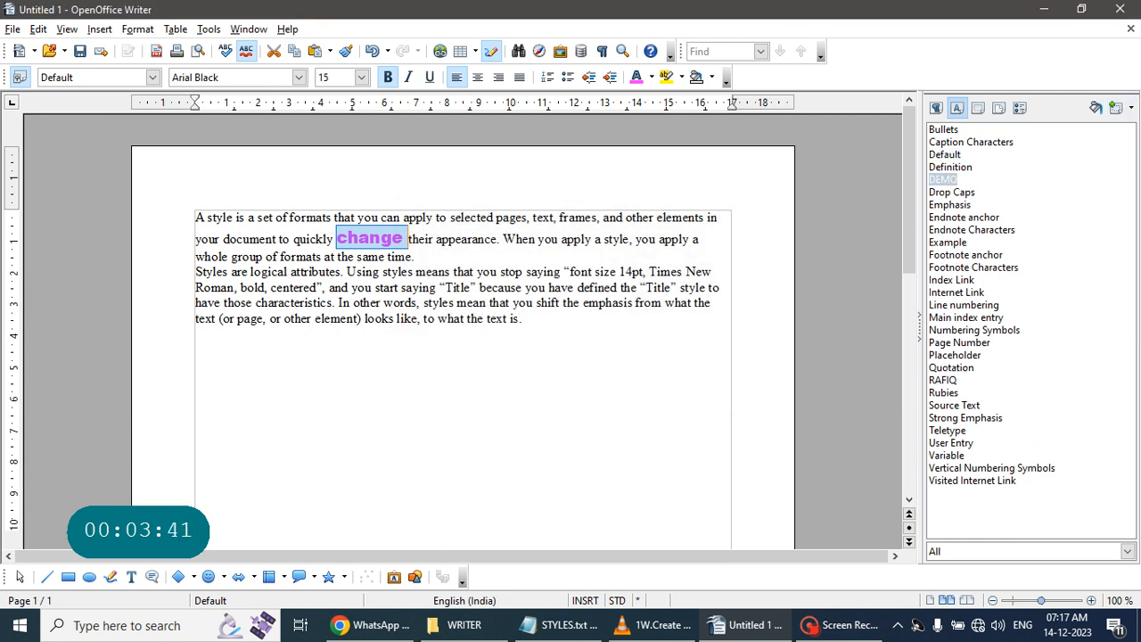
Apply the DEMO character style to "When you" in the first paragraph.
drag(503, 239, 560, 239)
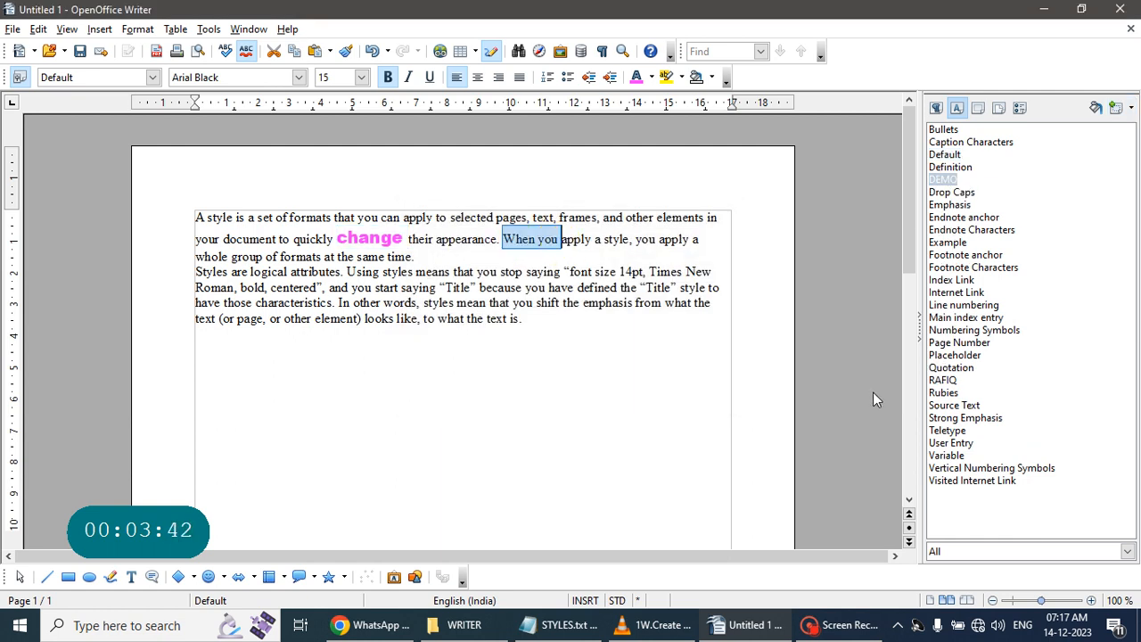
click(947, 180)
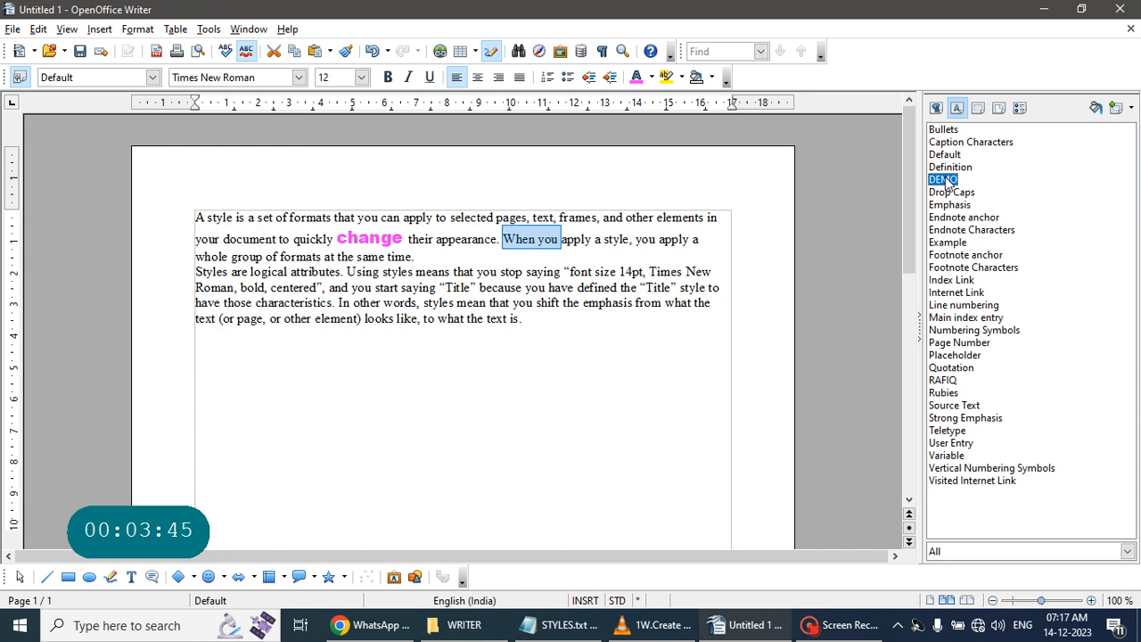
double_click(947, 180)
click(523, 303)
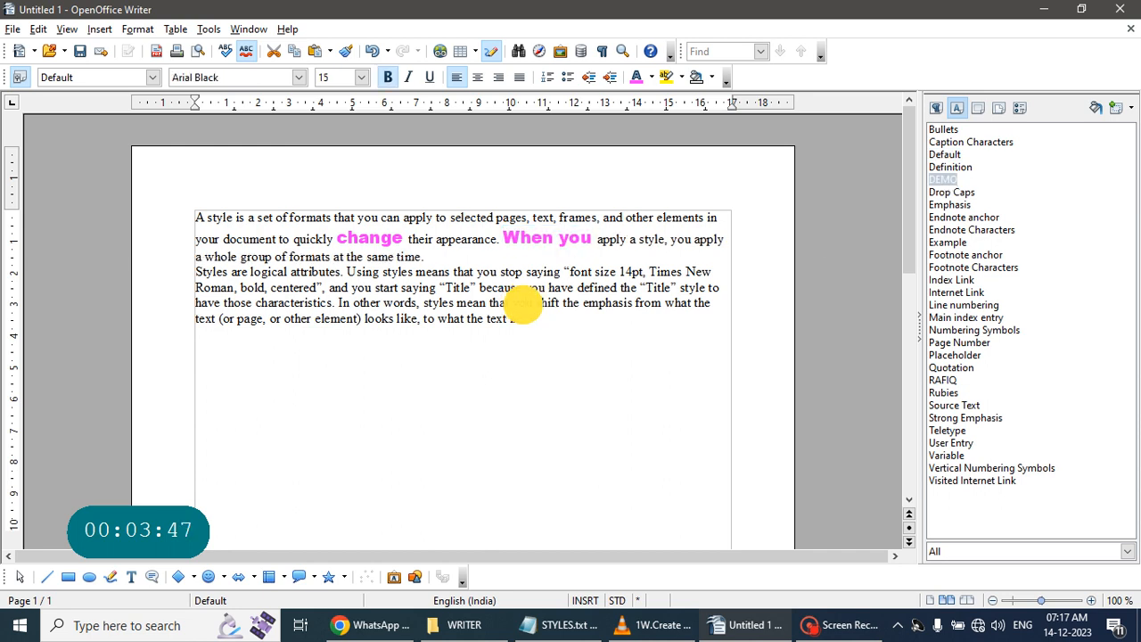
Use Fill Format mode to apply the DEMO style to "ole gr" in the first paragraph and several passages of the second.
click(943, 179)
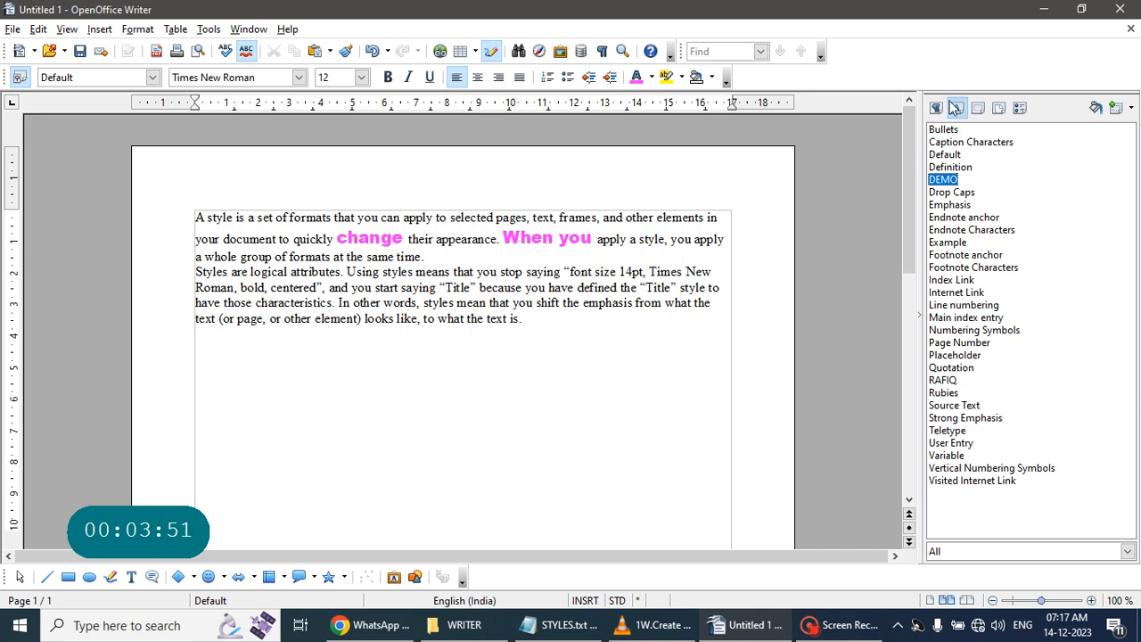
click(1096, 108)
drag(403, 289, 462, 288)
drag(291, 295, 349, 297)
drag(649, 303, 700, 293)
click(218, 245)
drag(218, 245, 255, 257)
click(414, 289)
drag(414, 290, 454, 294)
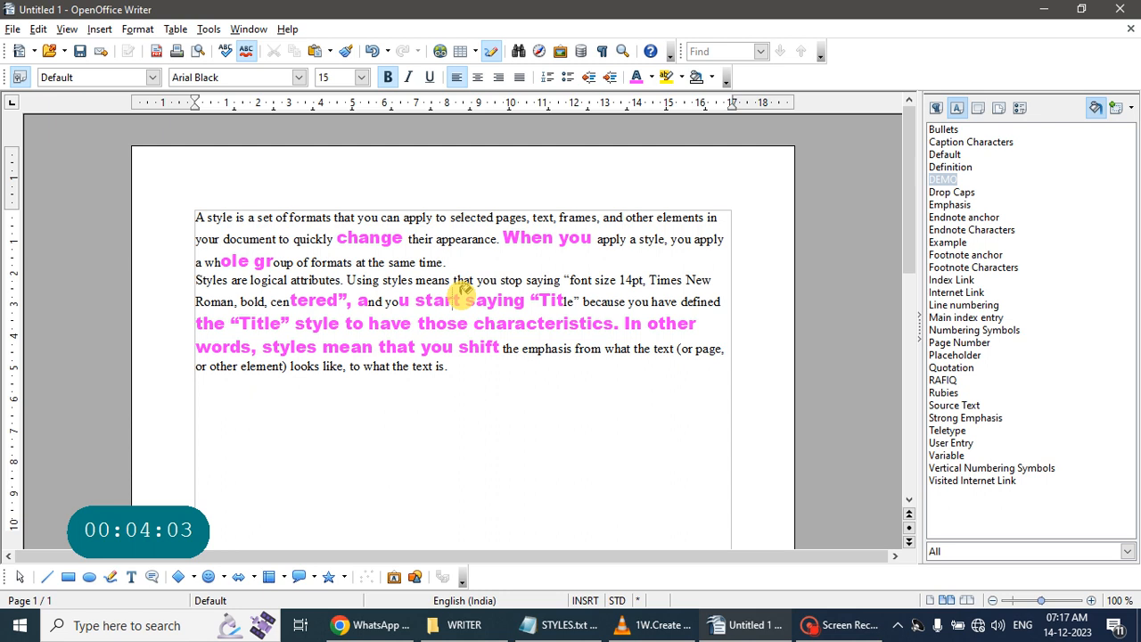
click(1130, 108)
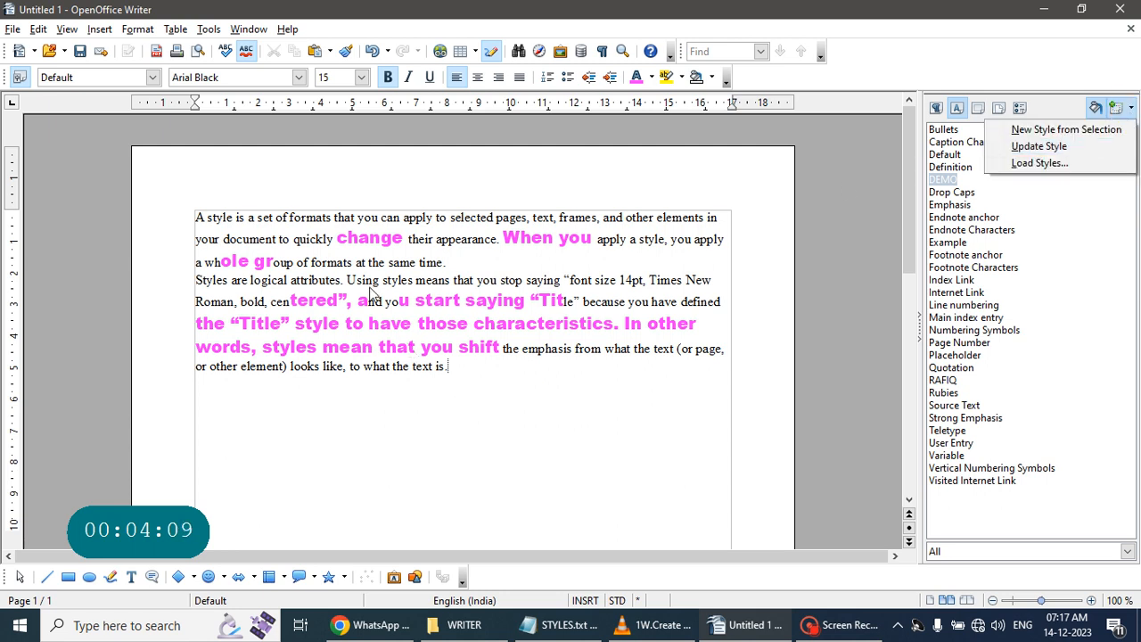
click(200, 216)
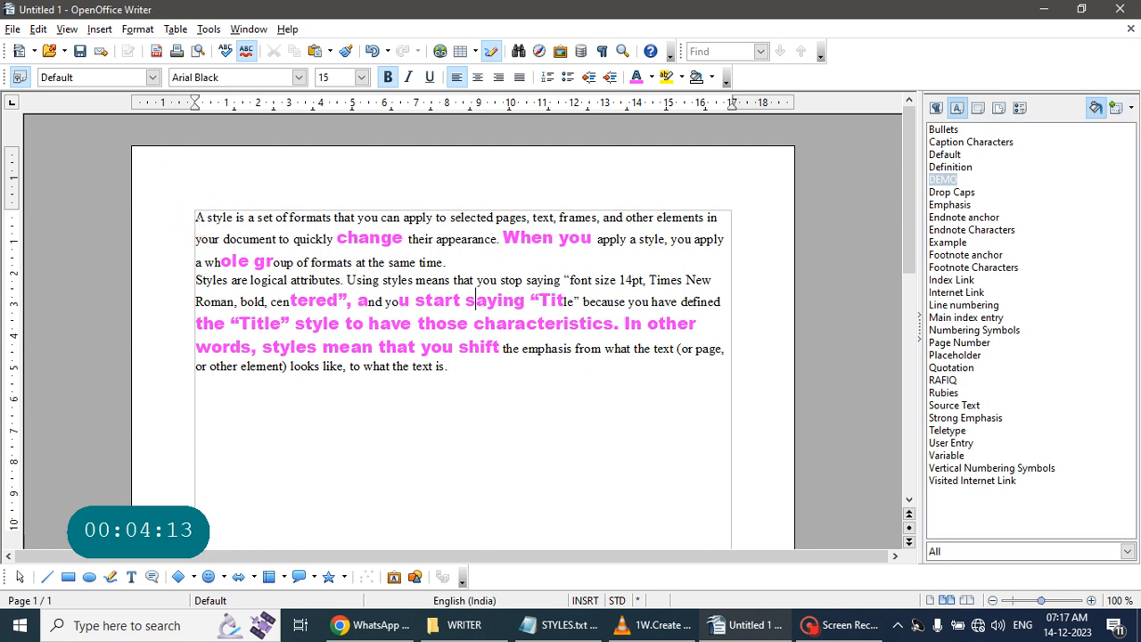
key(Escape)
Reset all the text in both paragraphs from DEMO formatting to the Default character style.
drag(196, 216, 497, 369)
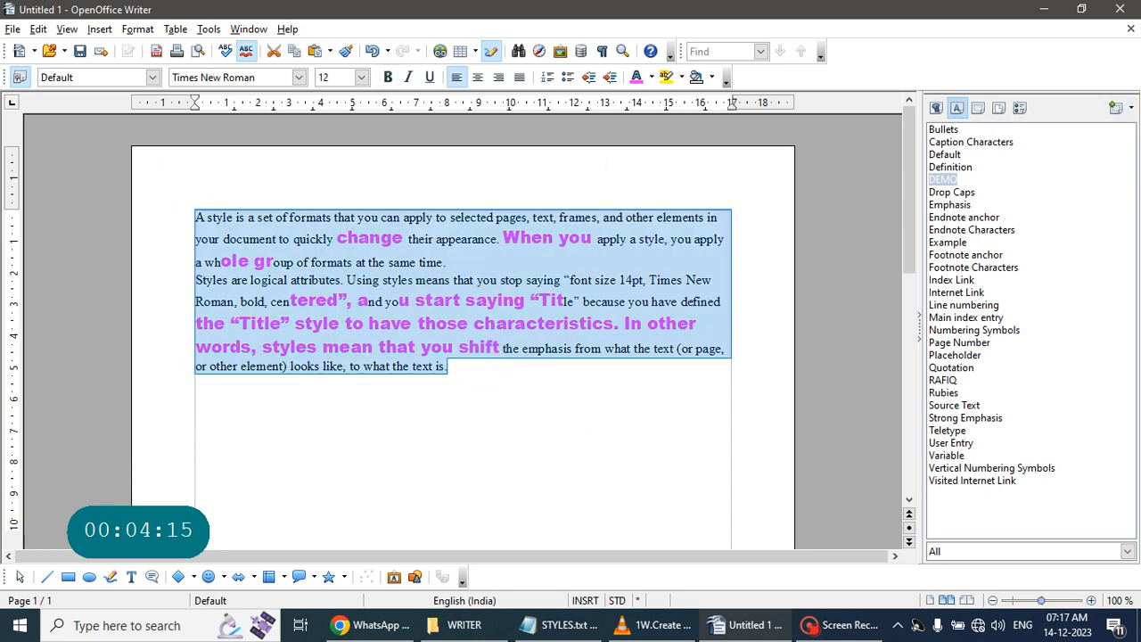
click(951, 155)
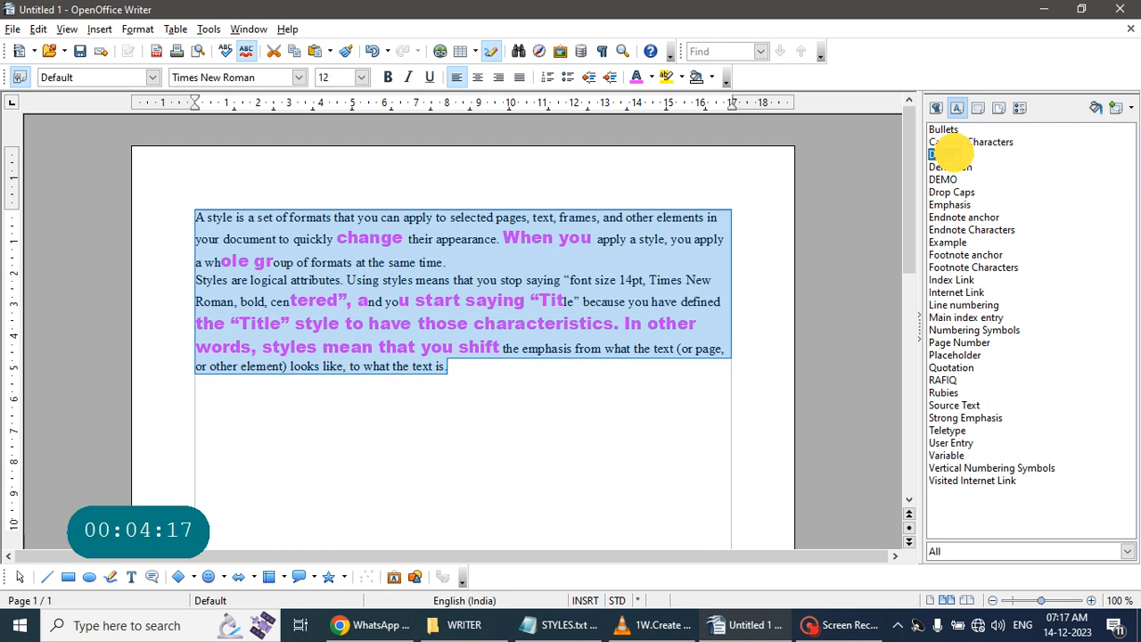
double_click(941, 158)
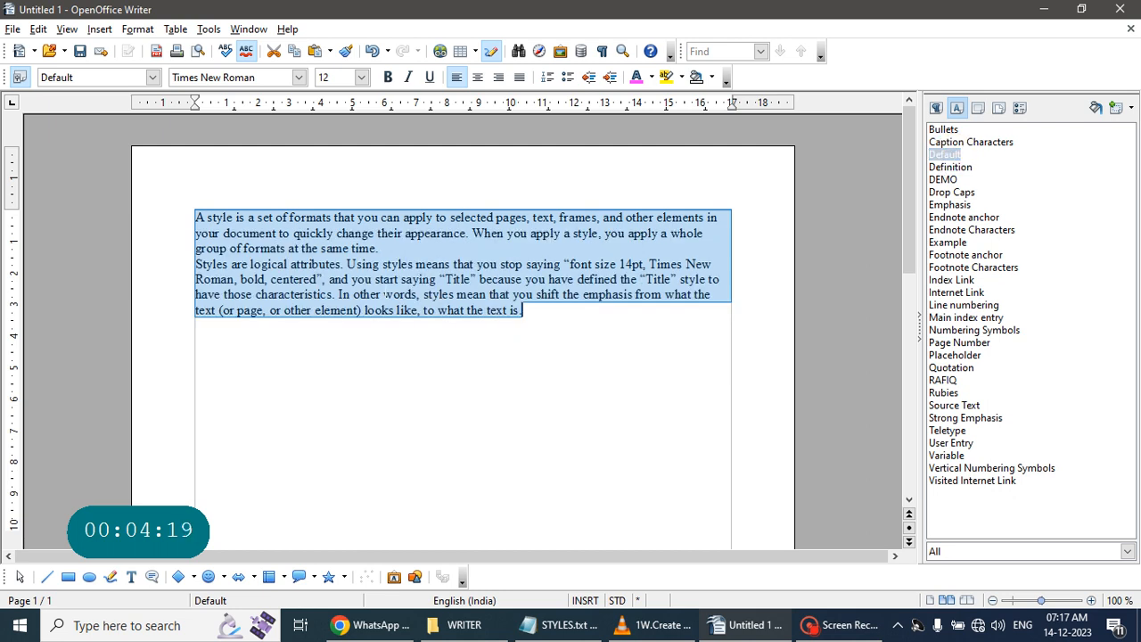
click(380, 285)
Format the word "change" in the first paragraph as bold Arial Black, size 16, with a pink font colour.
drag(337, 233, 374, 234)
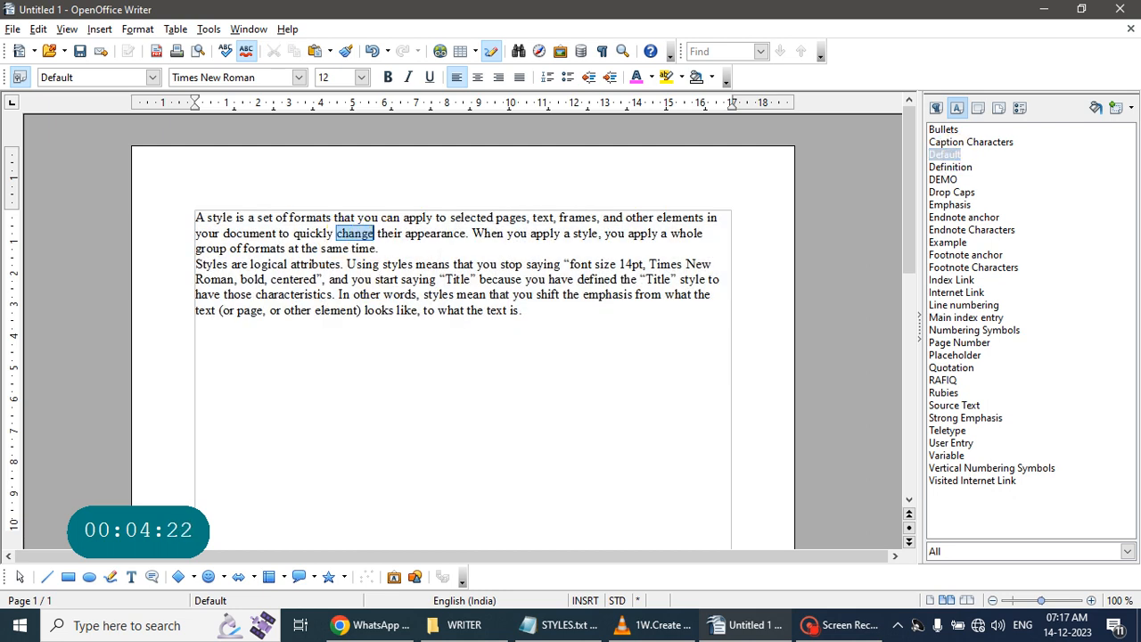
click(387, 77)
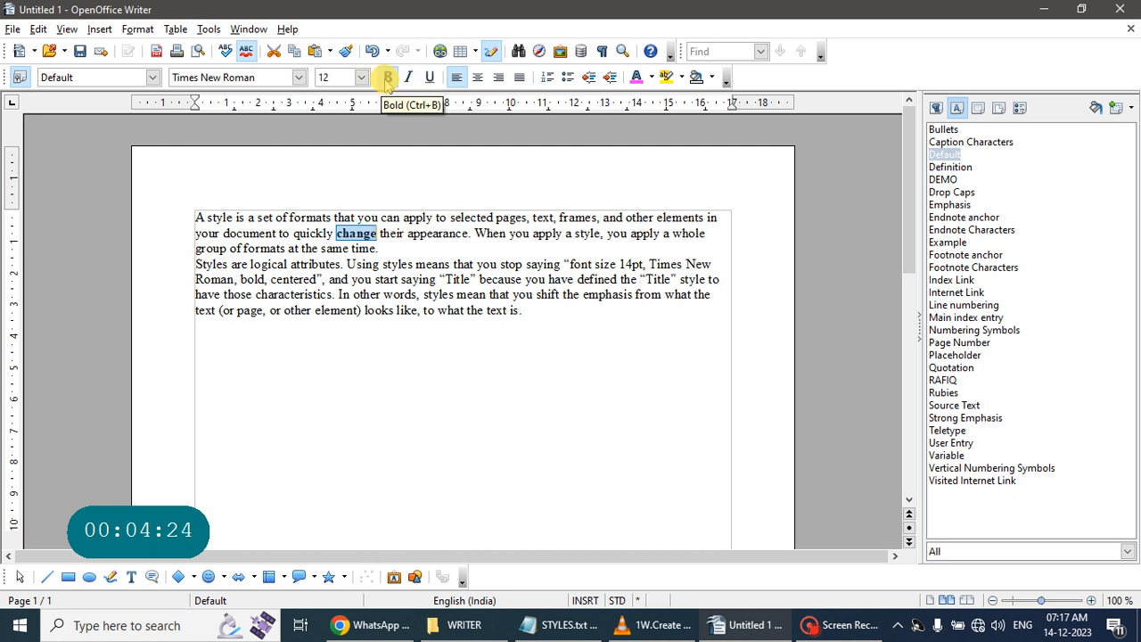
click(299, 79)
click(301, 188)
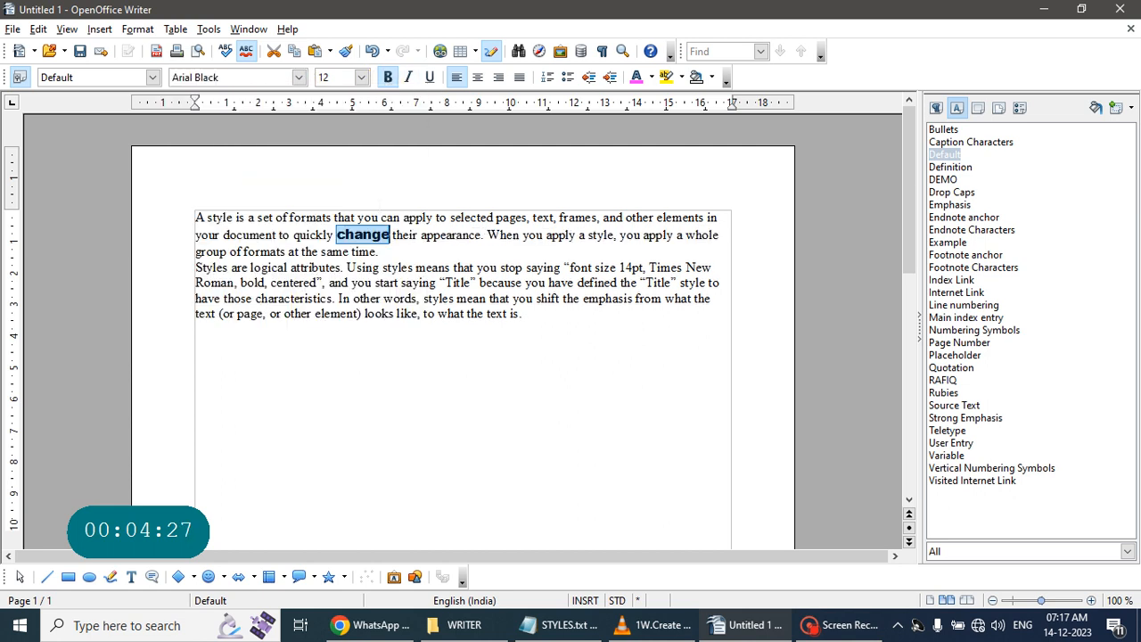
click(361, 77)
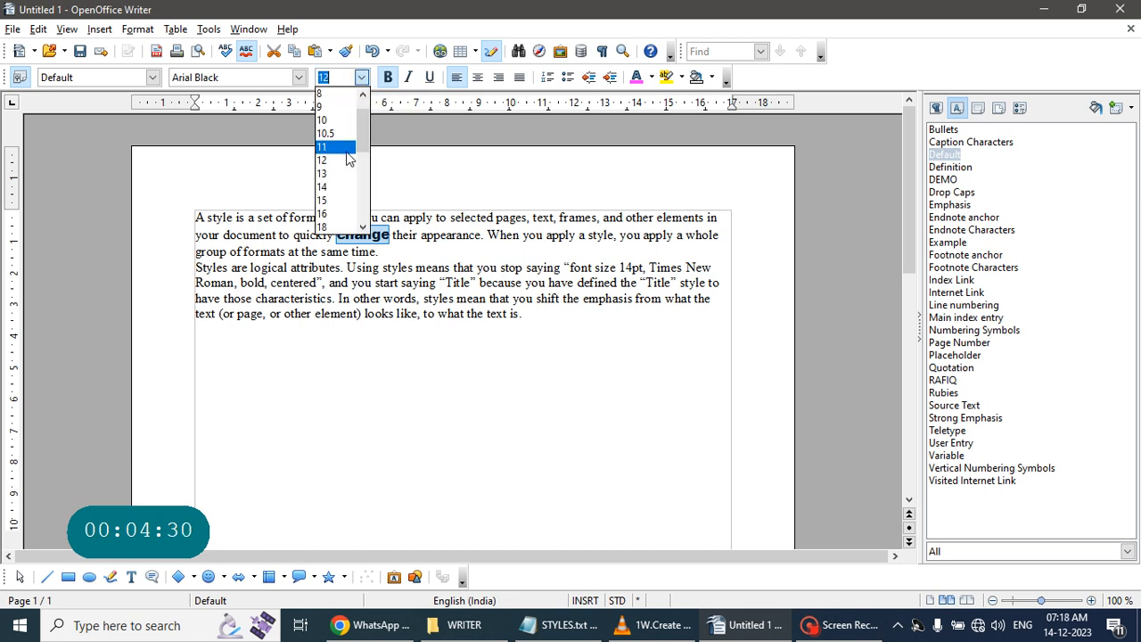
click(346, 209)
click(636, 76)
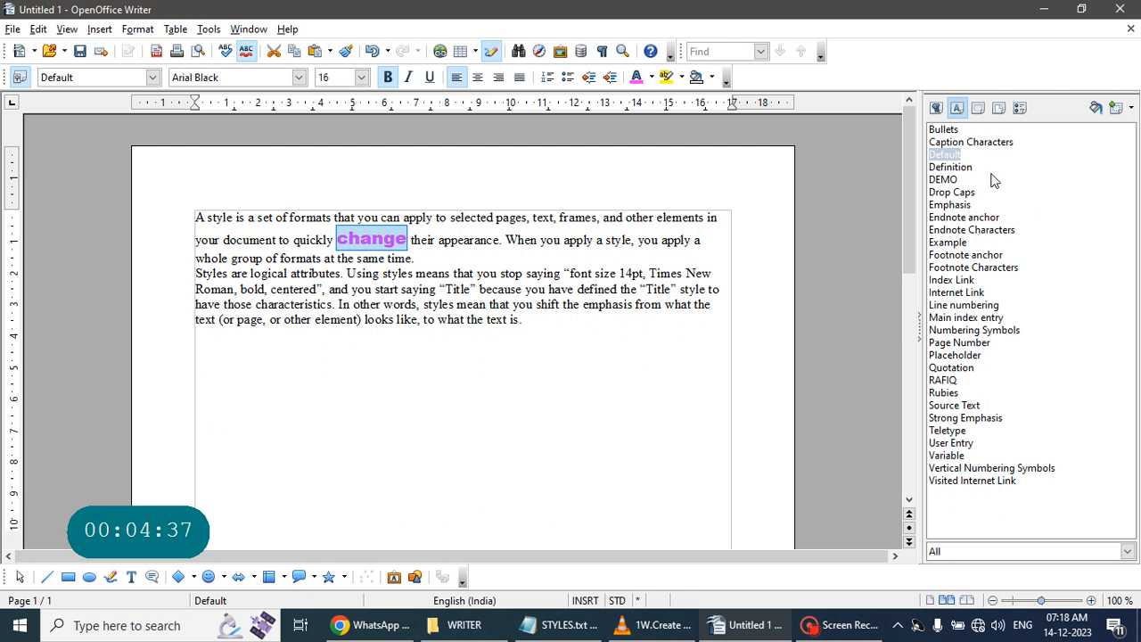
Create a new character style named EX from the formatted word "change".
click(1128, 108)
click(1118, 131)
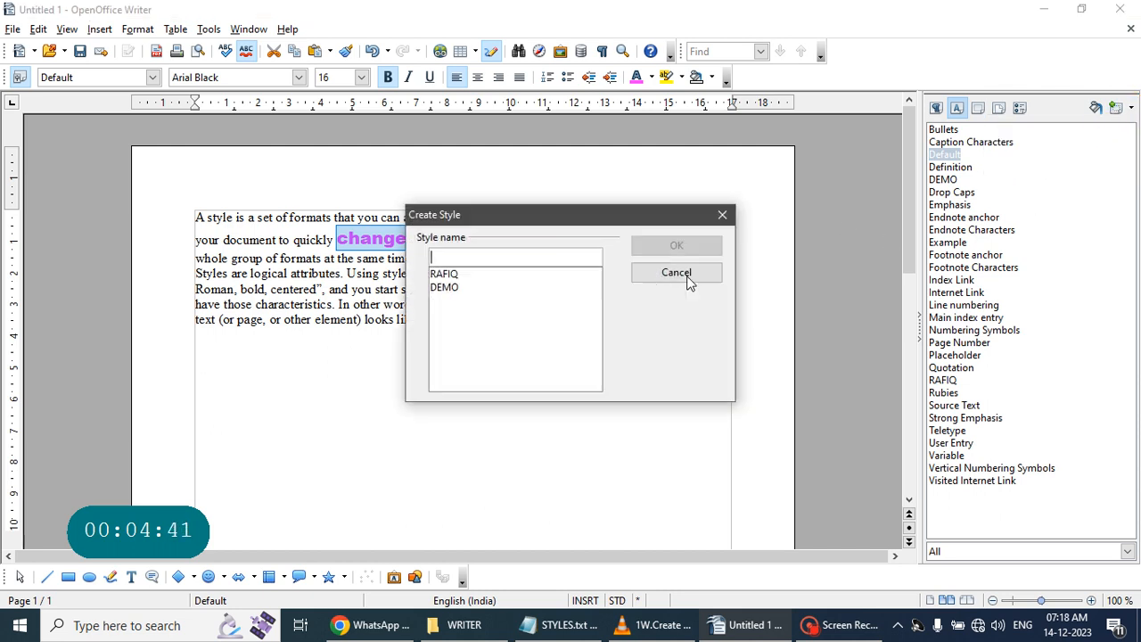
text(EX)
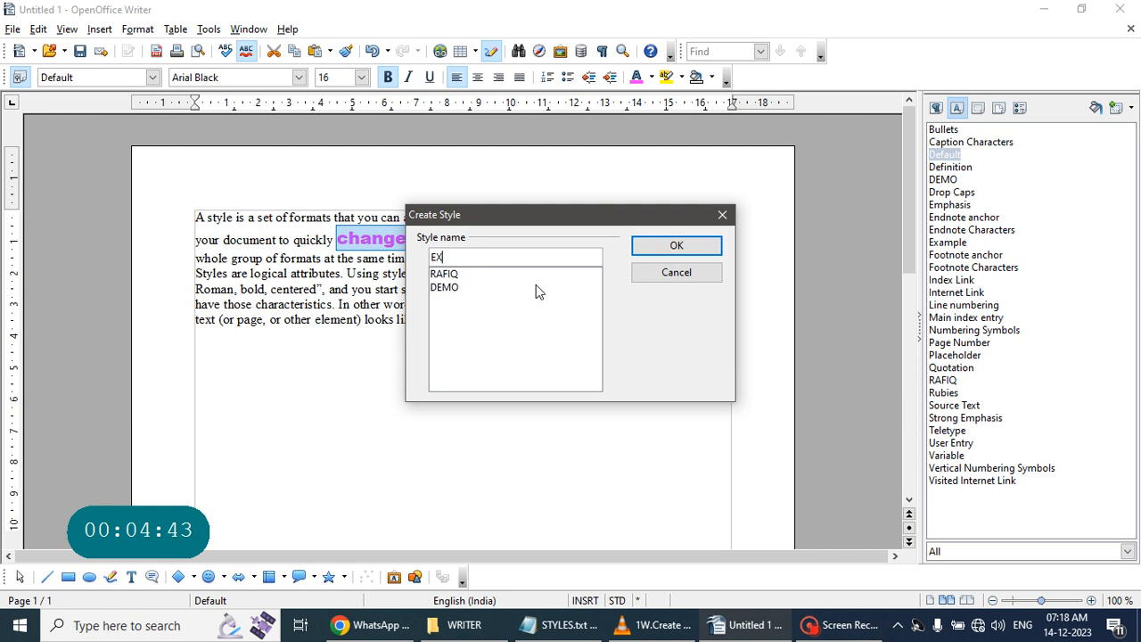
click(698, 244)
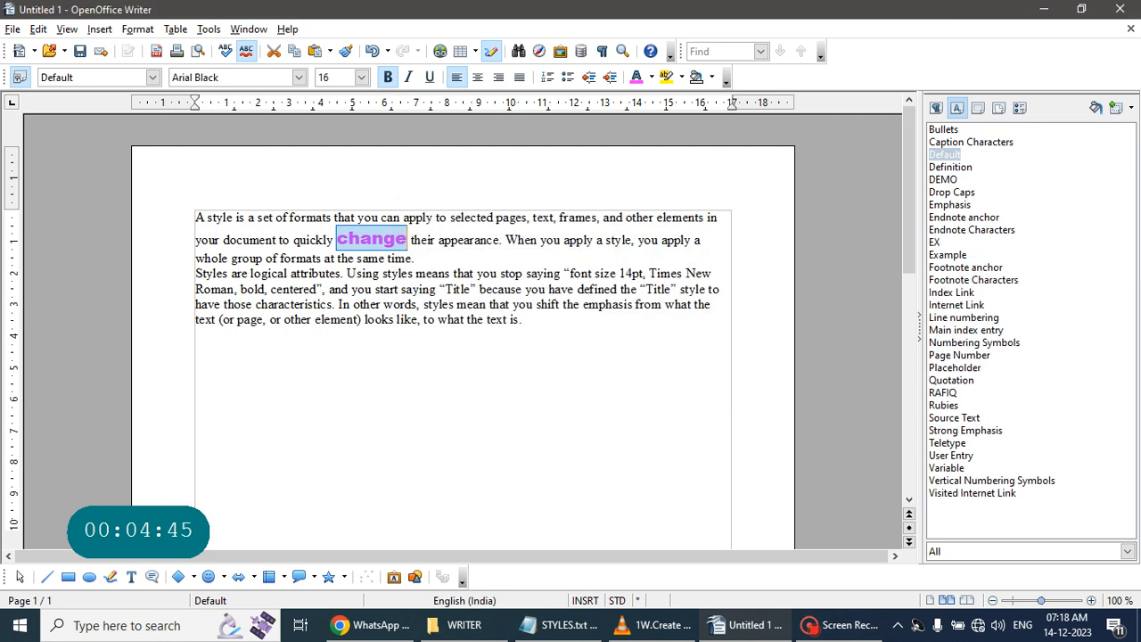
Apply the EX character style to "aying “" in the first line of the second paragraph.
drag(527, 274, 566, 274)
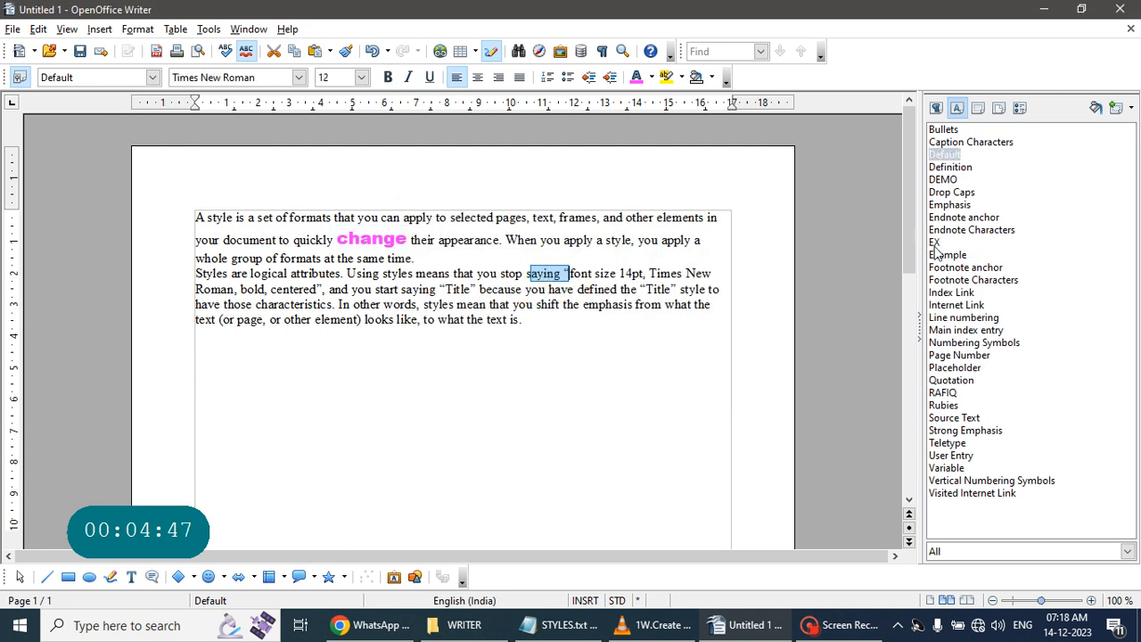
double_click(933, 243)
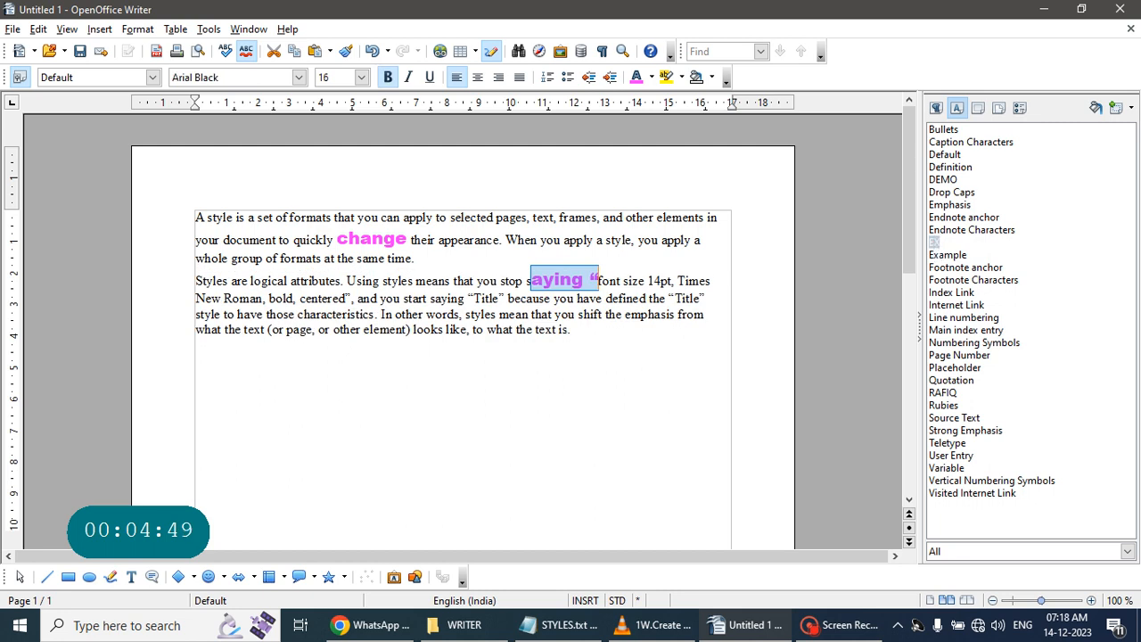
click(549, 328)
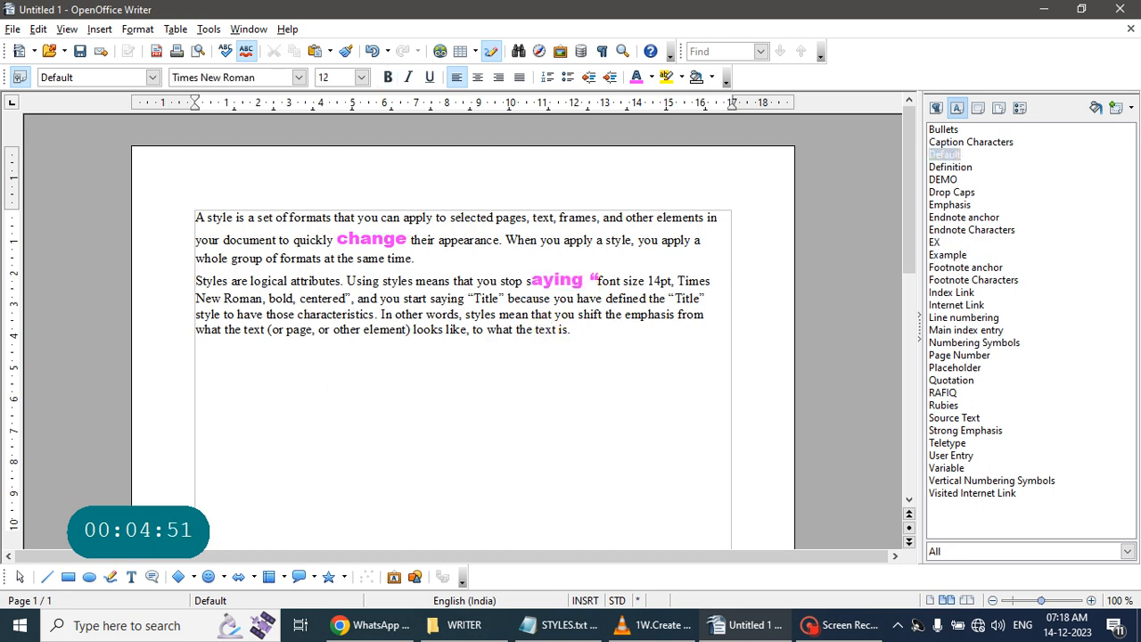
Recolour the word "change" blue and update the EX character style to match it.
drag(337, 238, 407, 241)
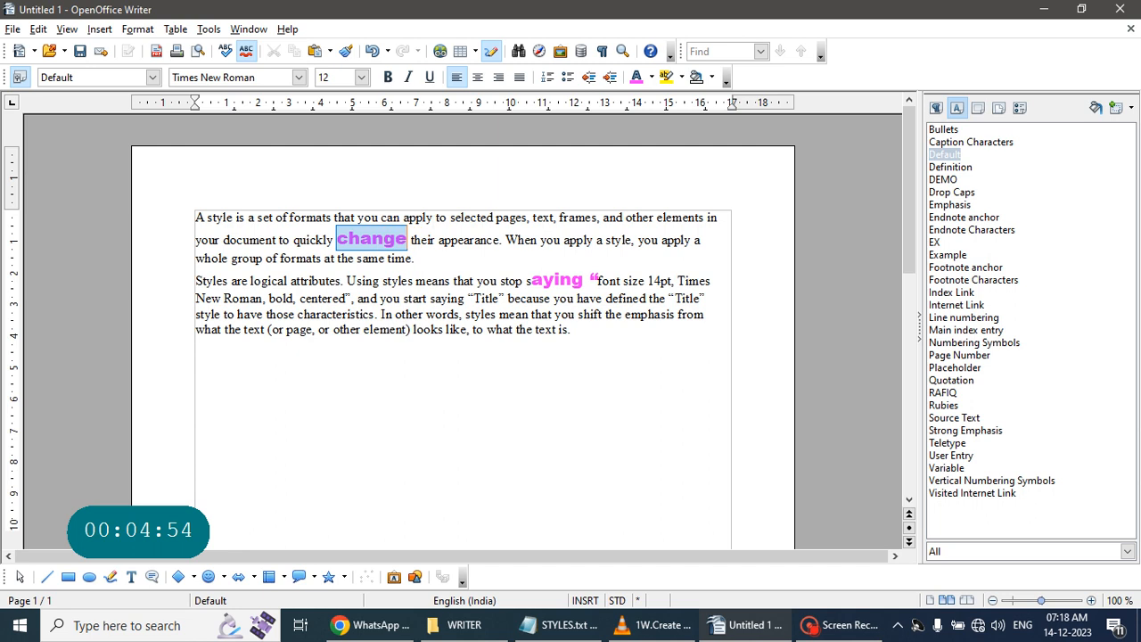
click(650, 77)
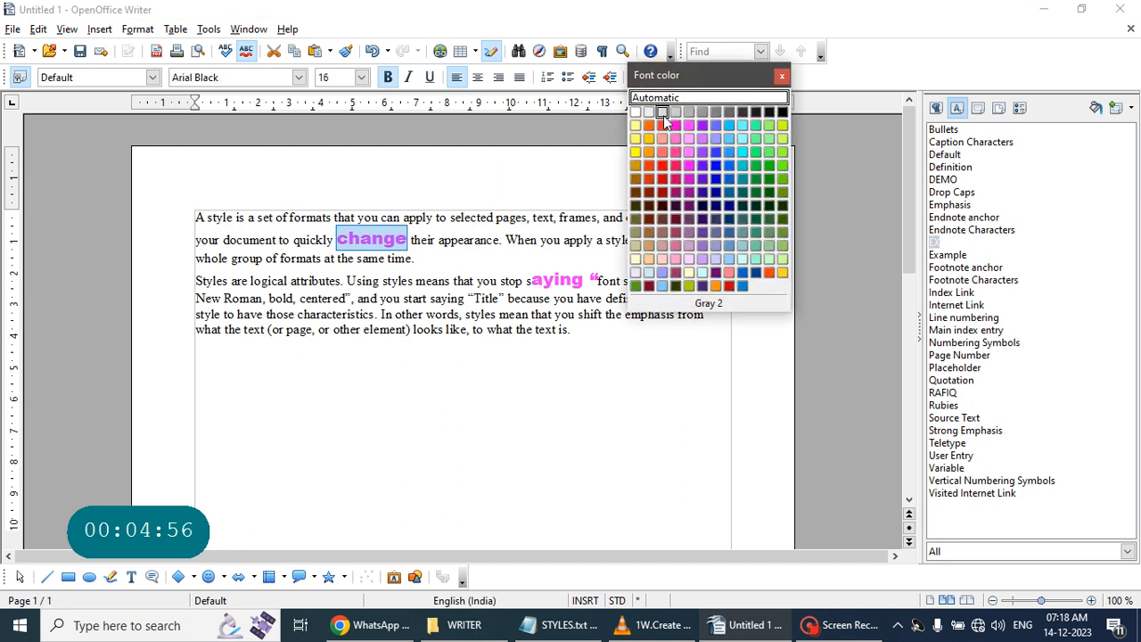
click(718, 178)
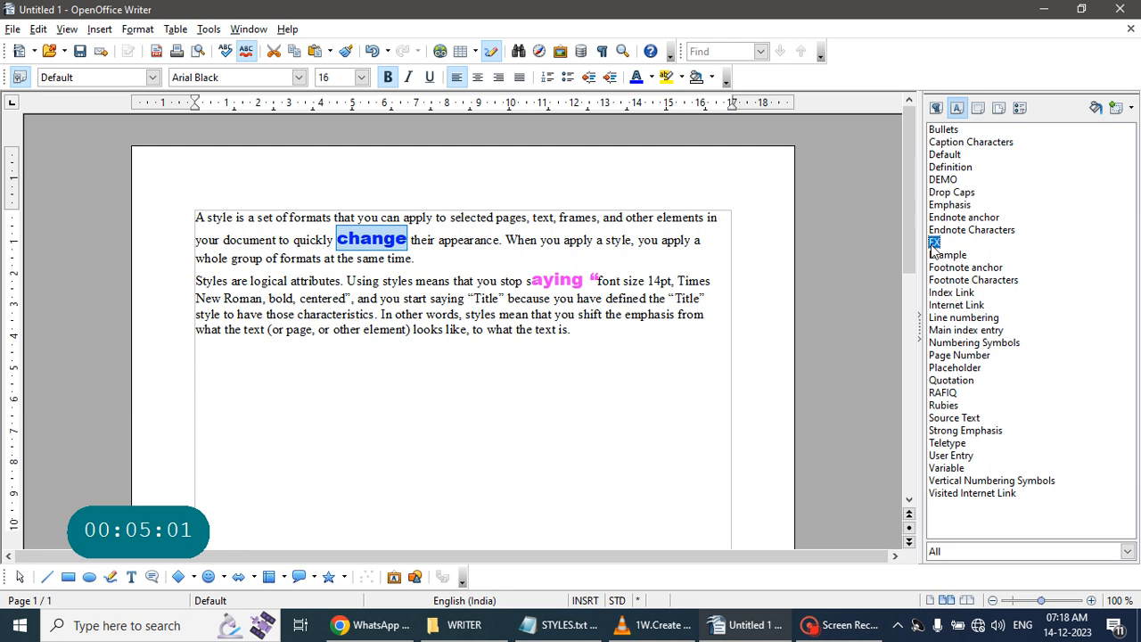
click(1130, 109)
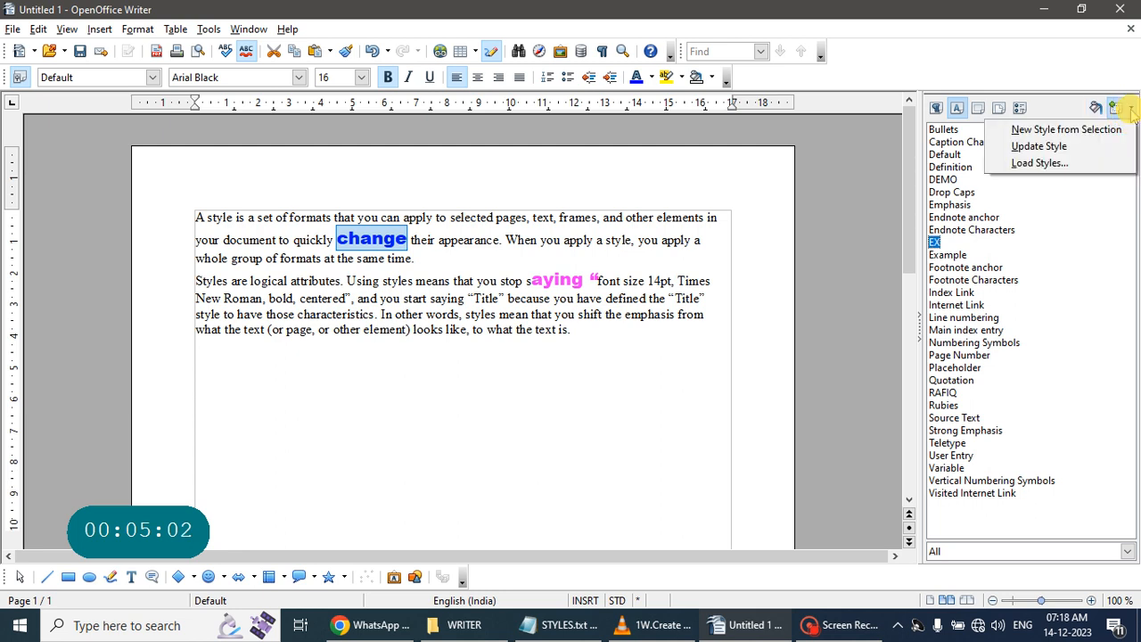
click(1095, 146)
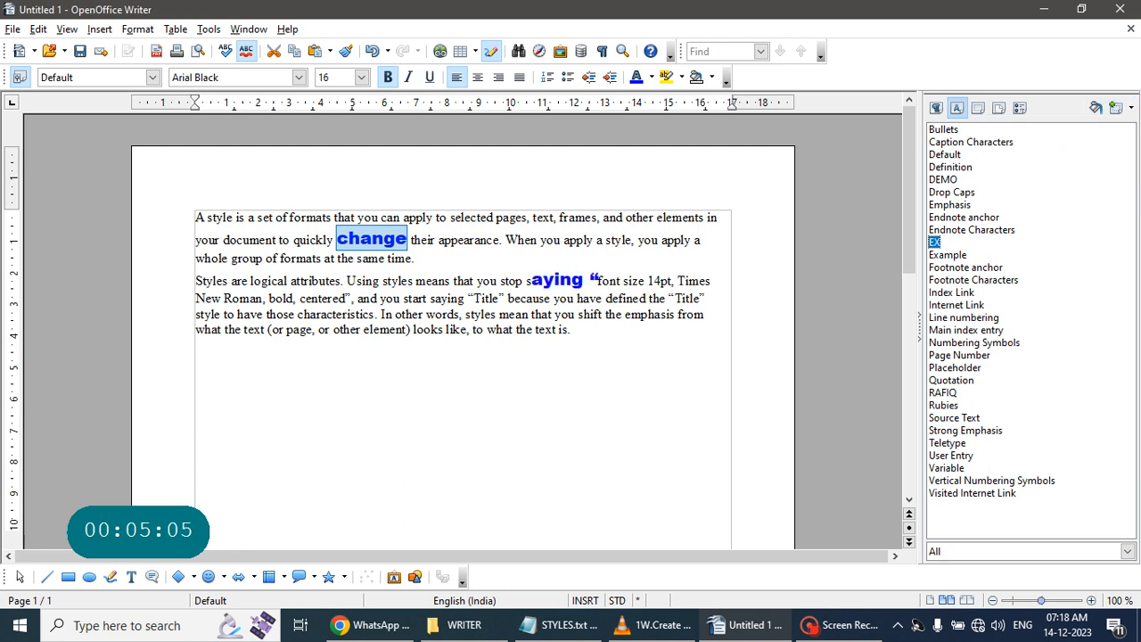
drag(393, 329, 449, 330)
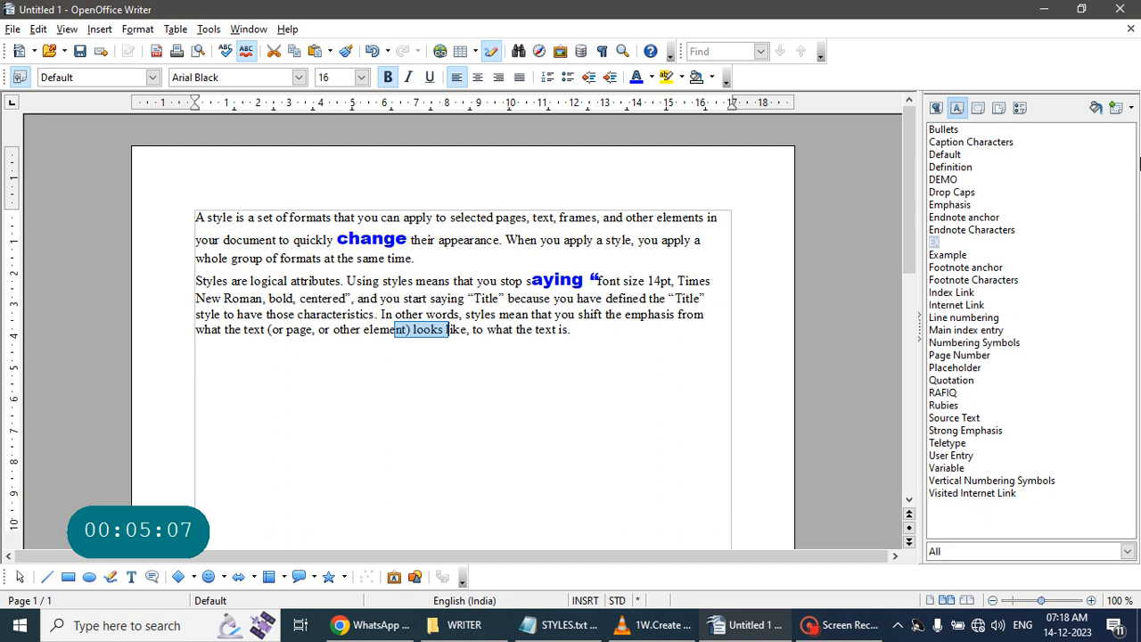
click(1130, 109)
click(1114, 148)
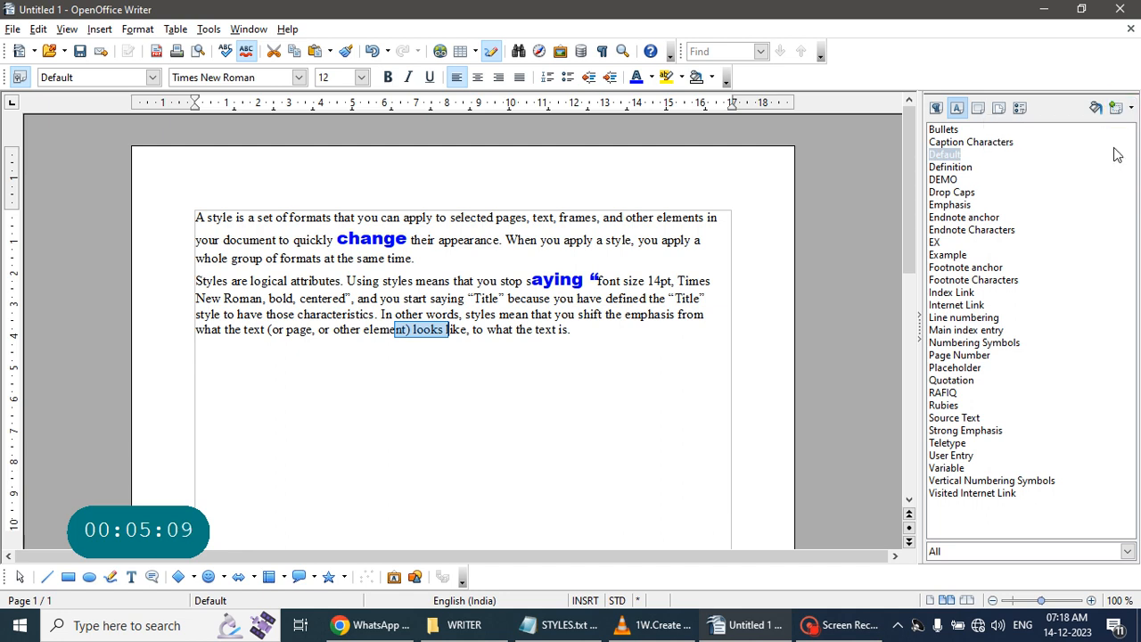
click(450, 330)
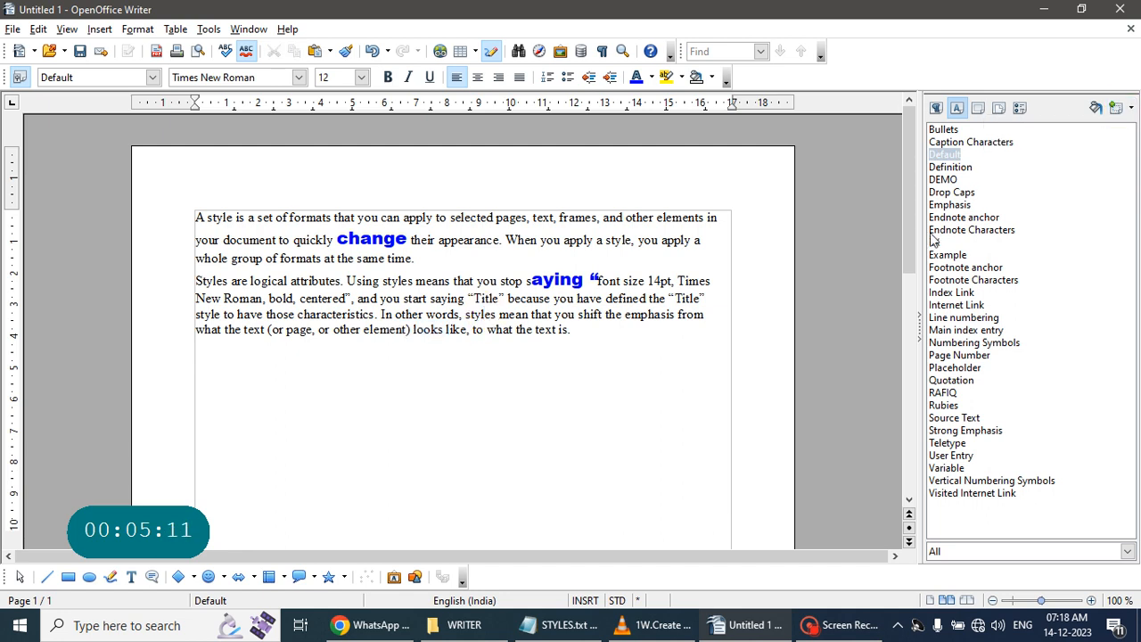
Apply the EX character style to "element) lo" in the last line of the second paragraph.
click(933, 242)
drag(362, 330, 423, 330)
click(932, 240)
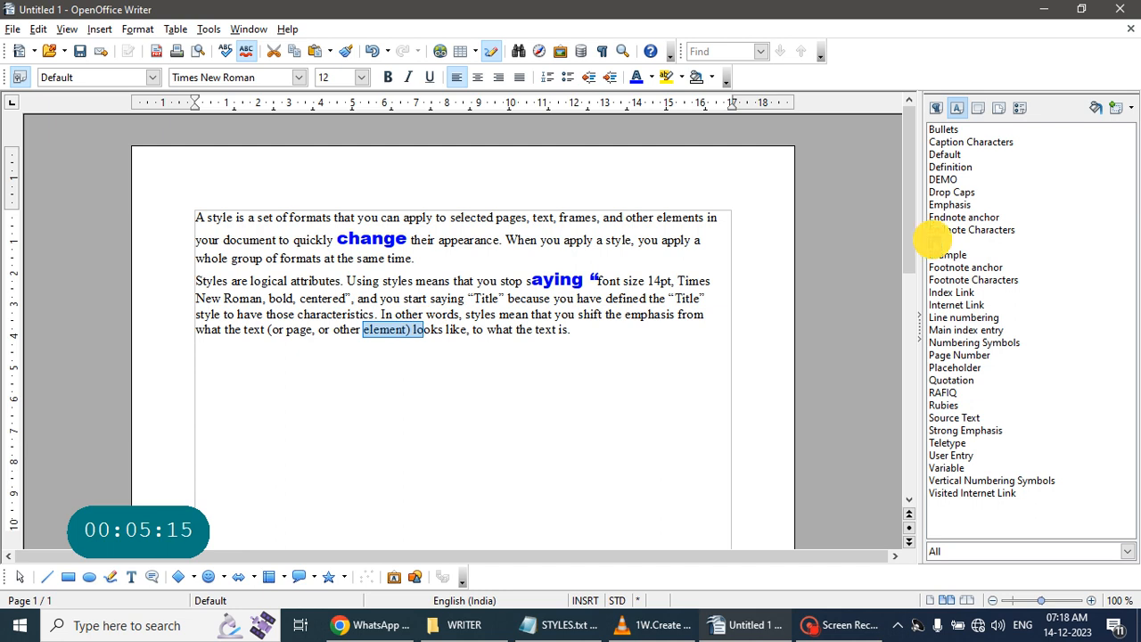
double_click(933, 243)
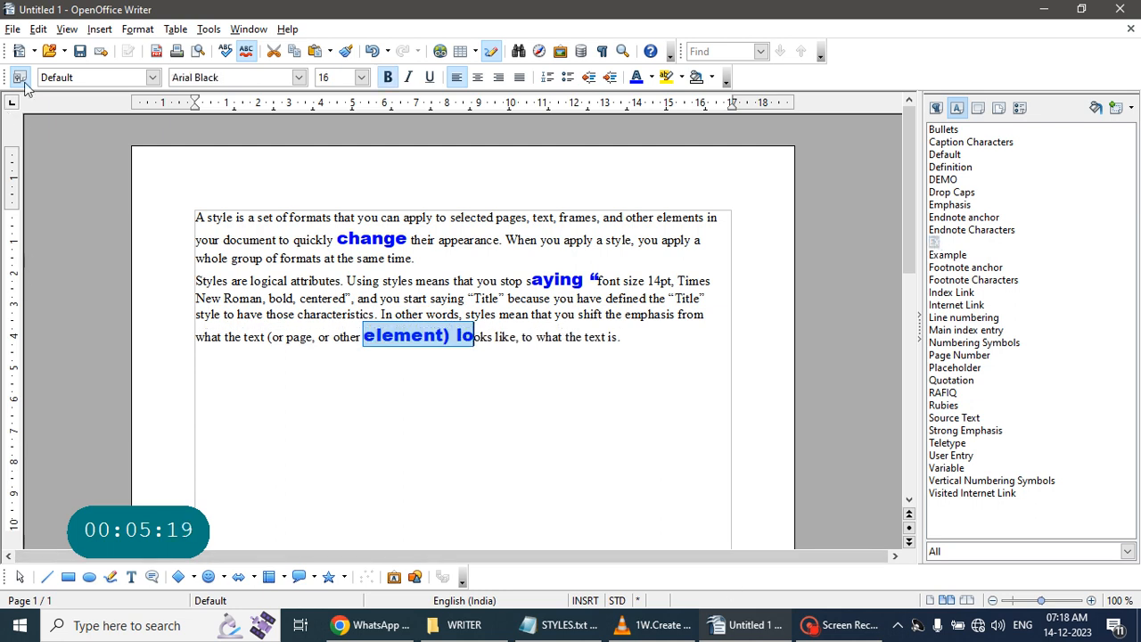
click(1129, 107)
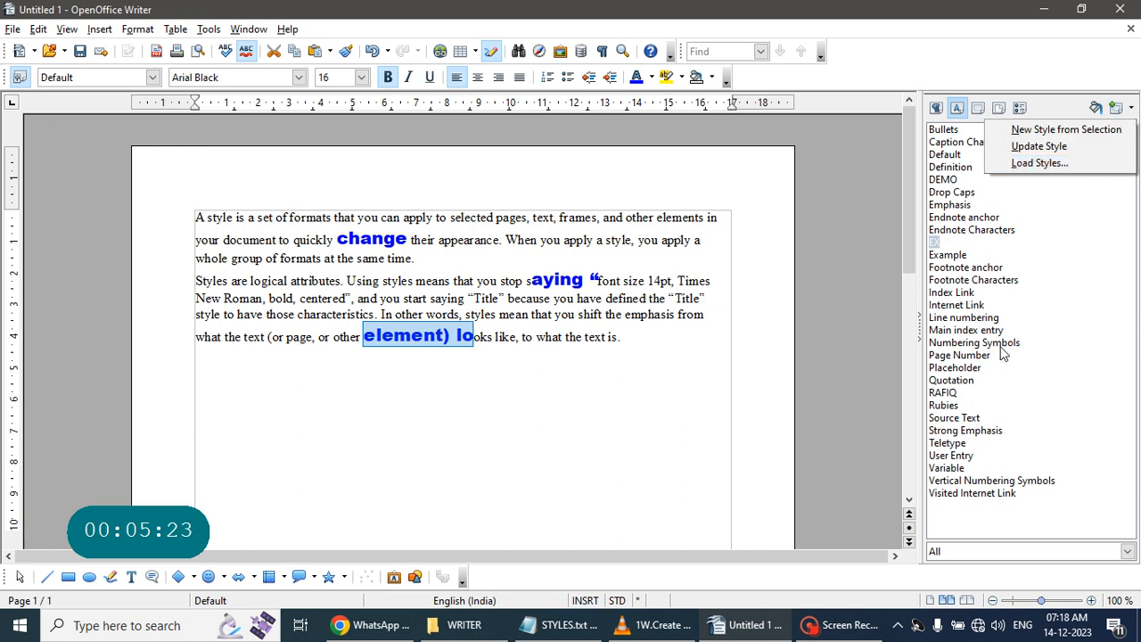
click(1032, 282)
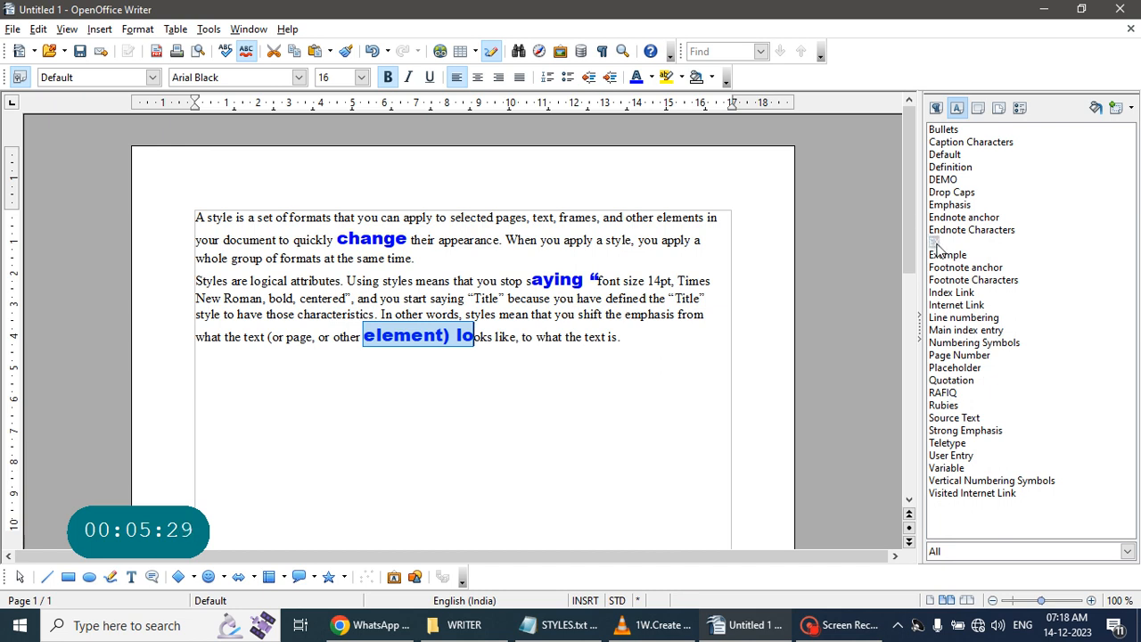
Save the document to the Desktop as an ODF text document named EX.
click(79, 46)
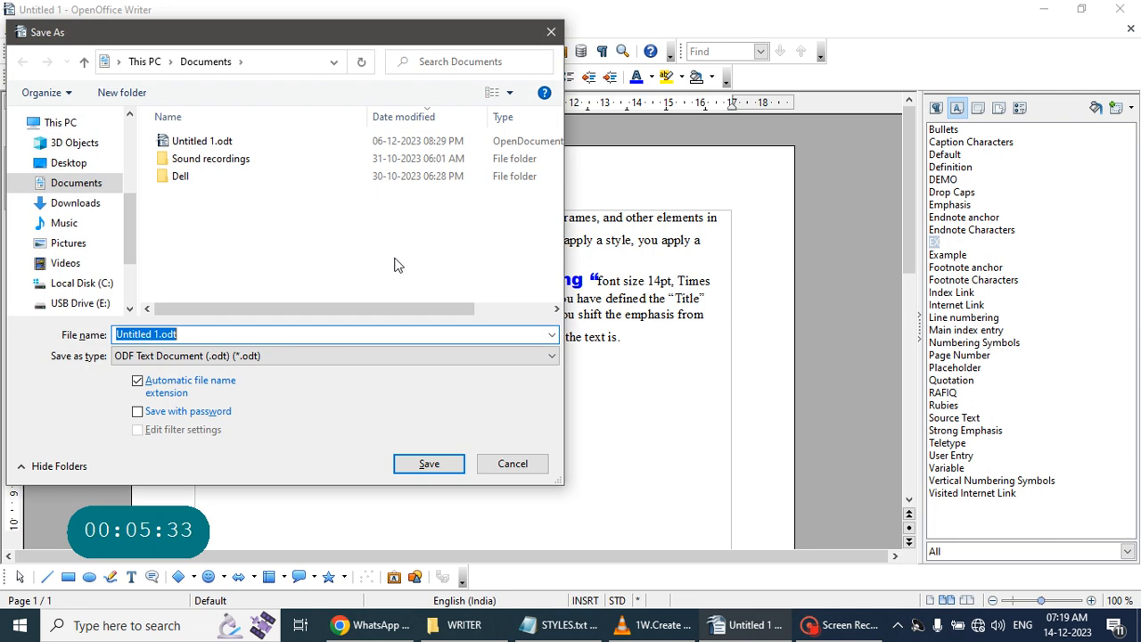
text(EX)
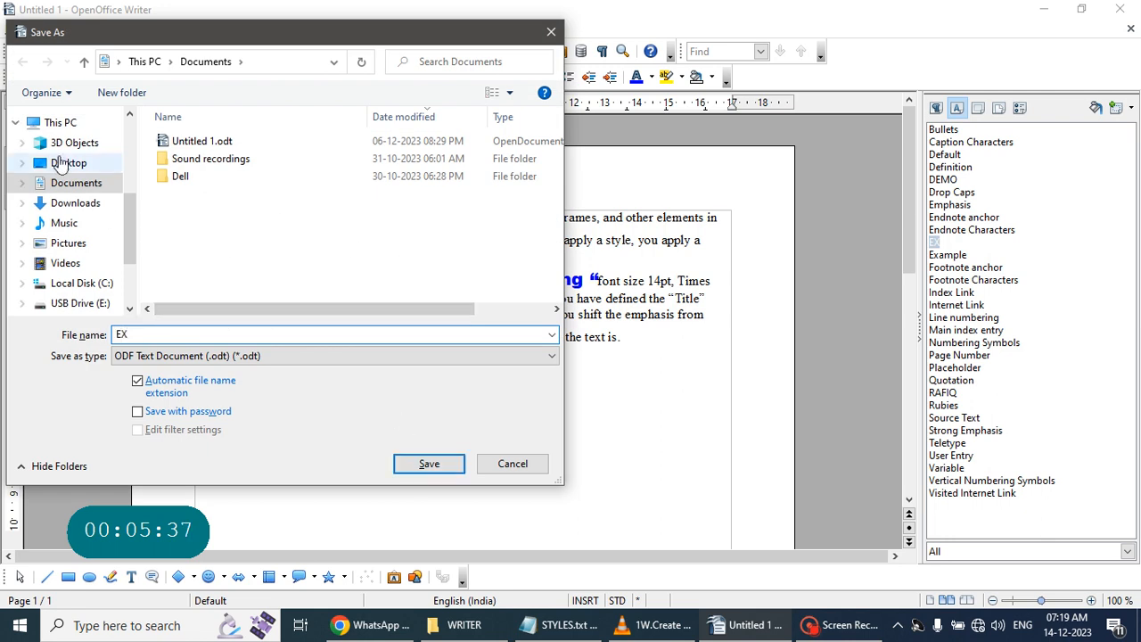
drag(129, 222, 127, 107)
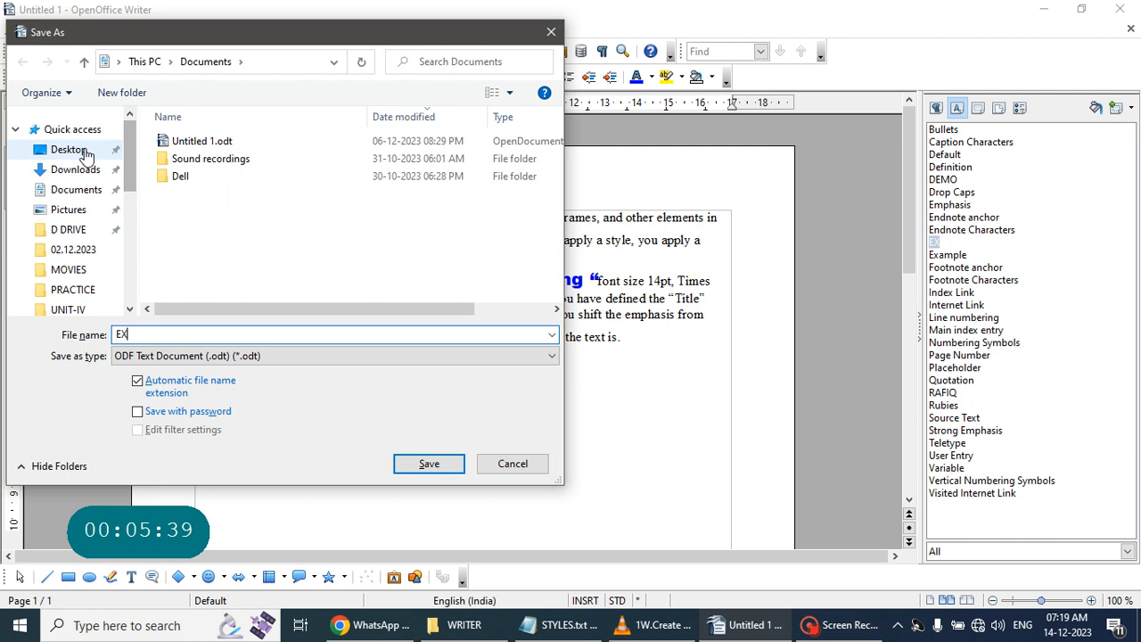
click(80, 150)
click(446, 461)
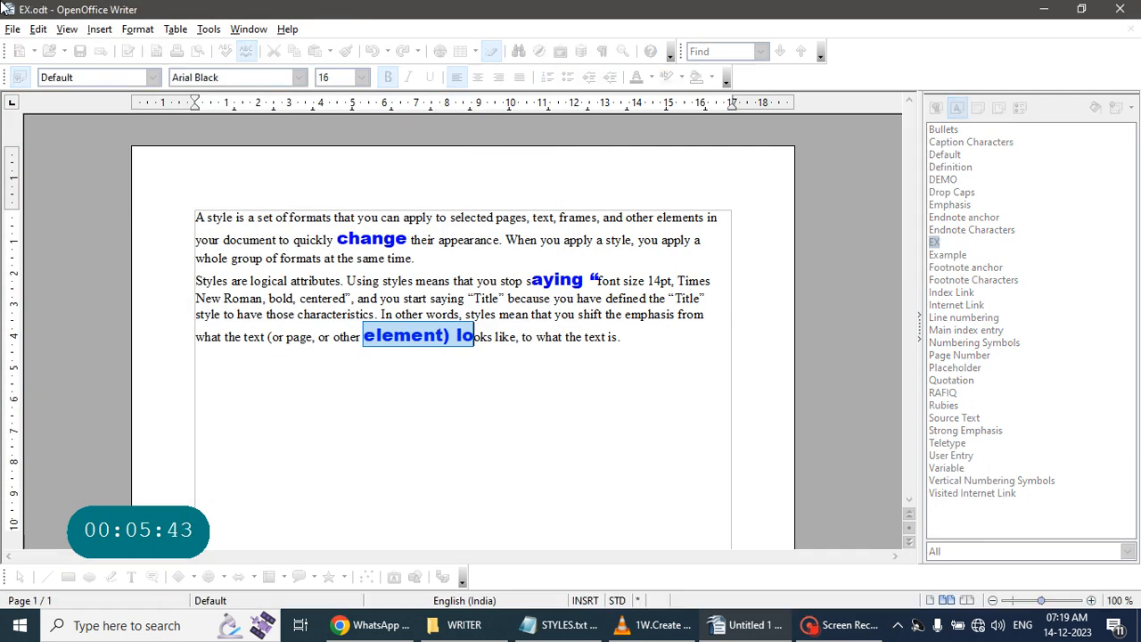
Create a new blank text document.
click(13, 29)
mouse_move(38, 51)
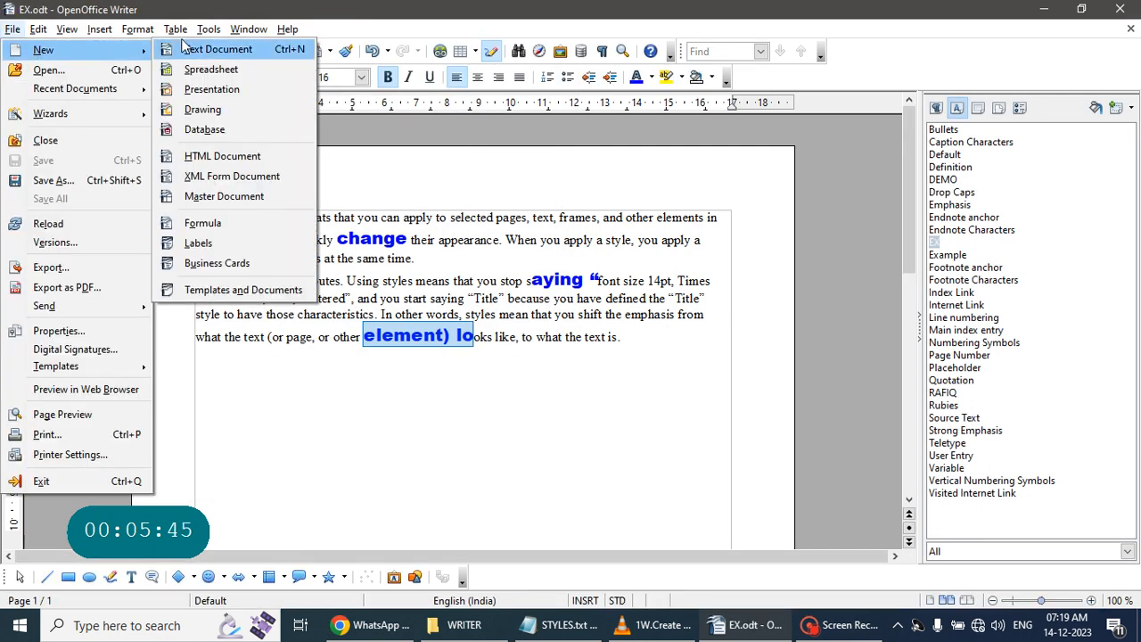
click(192, 46)
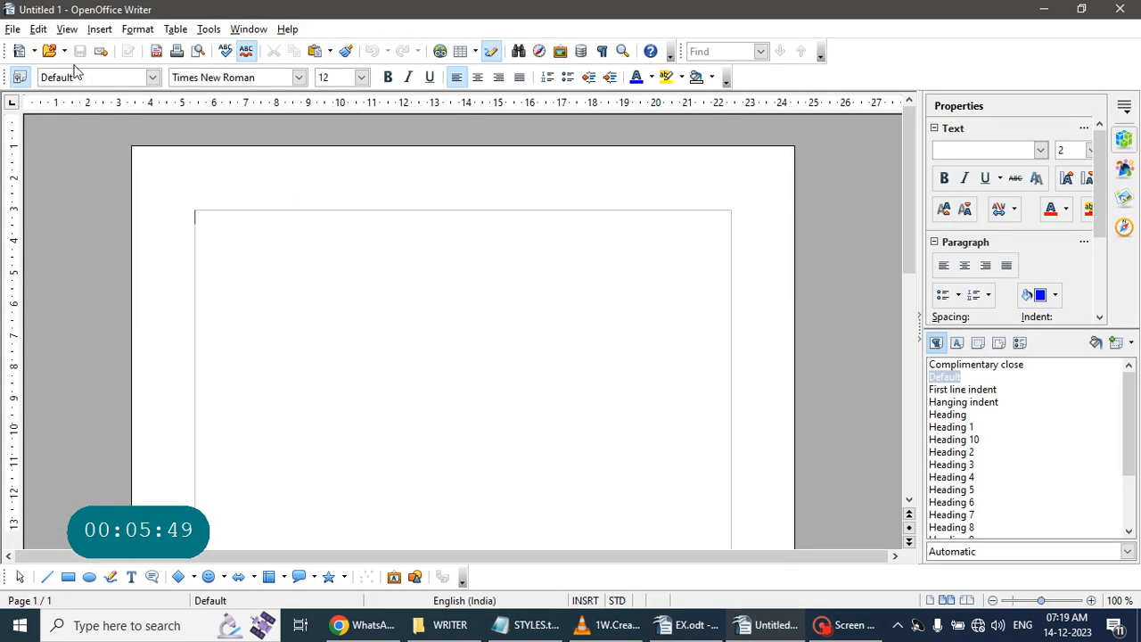
click(777, 618)
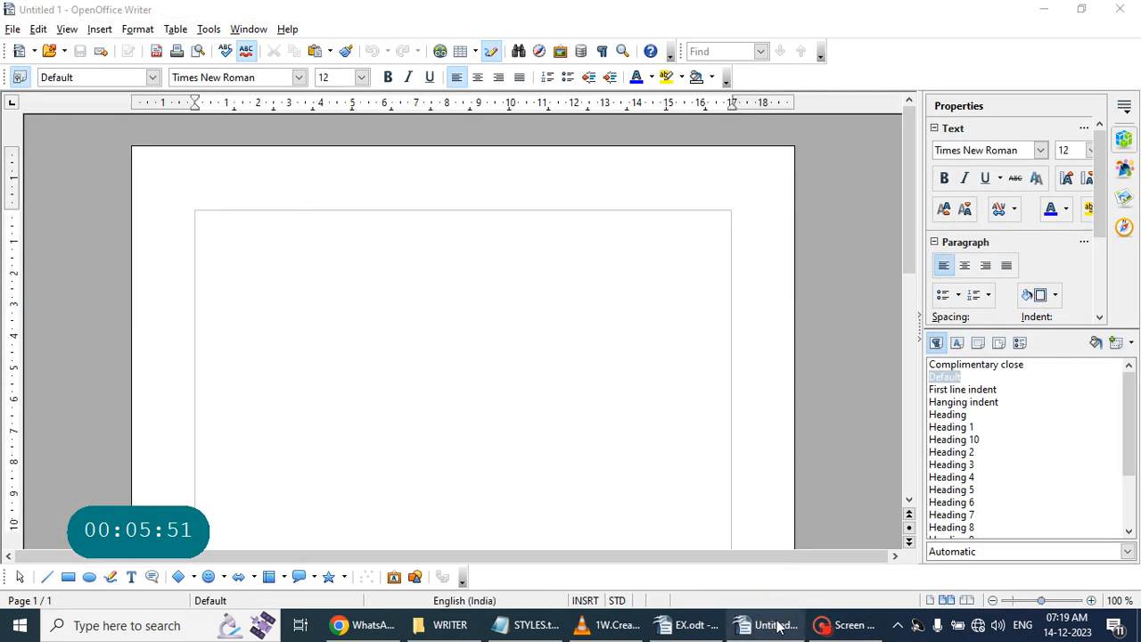
Switch to STYLES.txt in Notepad and copy all of its text.
click(526, 625)
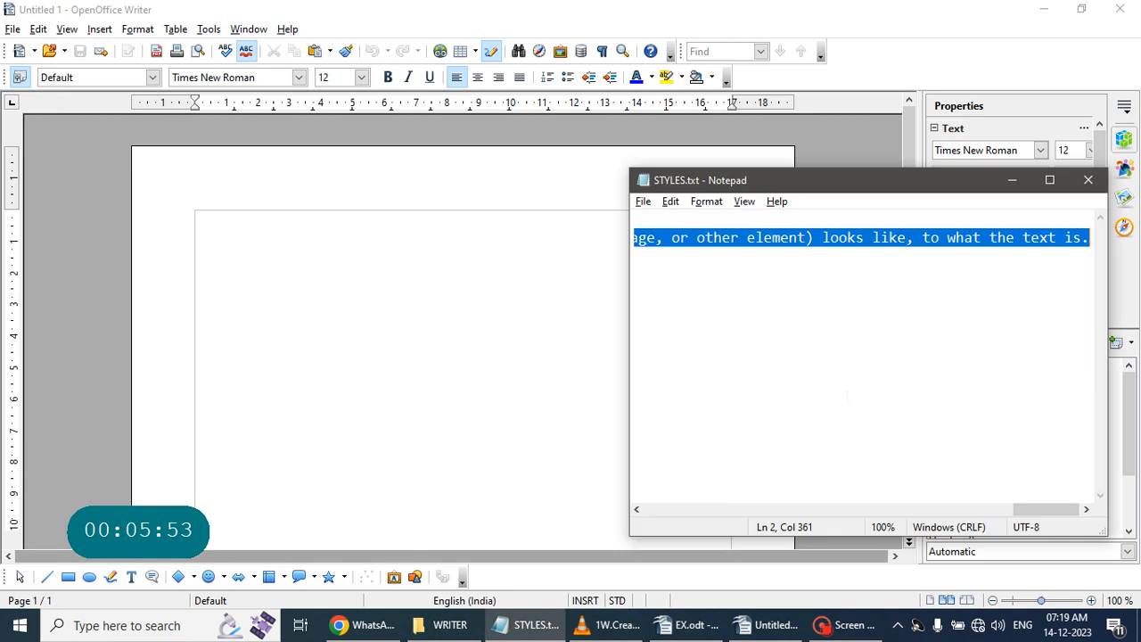
click(657, 202)
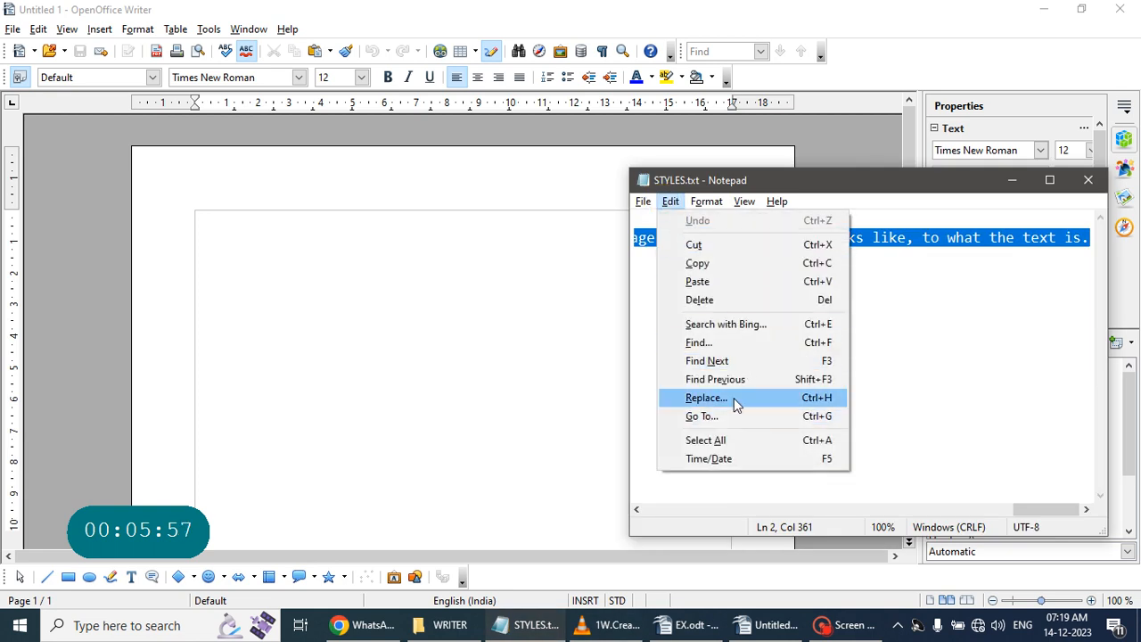
click(733, 439)
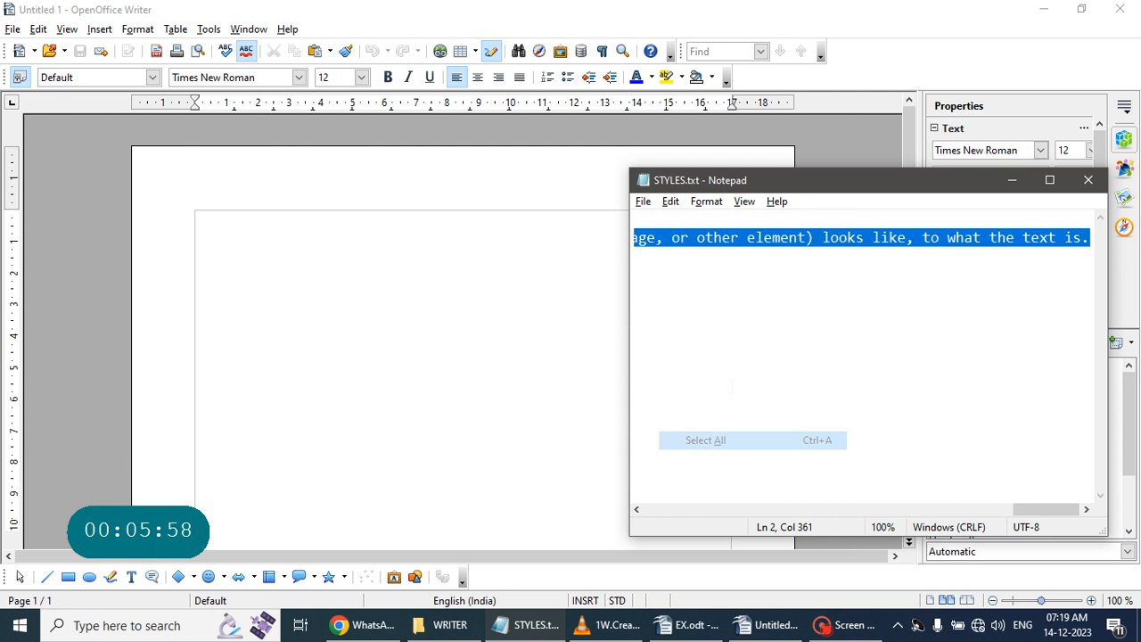
click(669, 202)
click(694, 261)
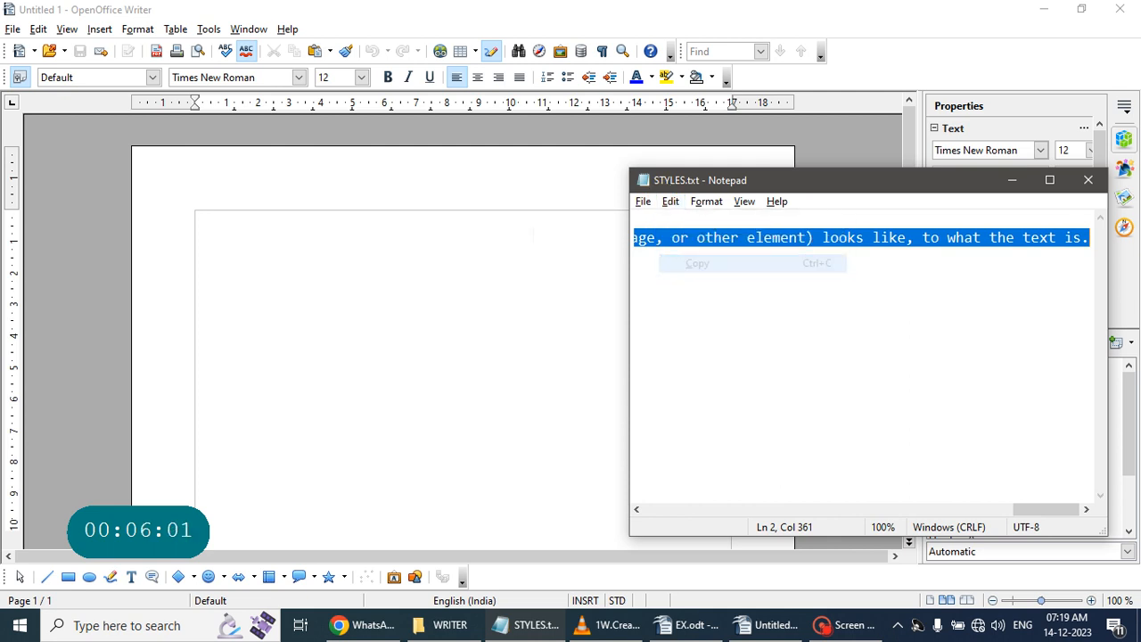
Paste the copied sample text into the blank Writer document.
click(348, 216)
right_click(349, 236)
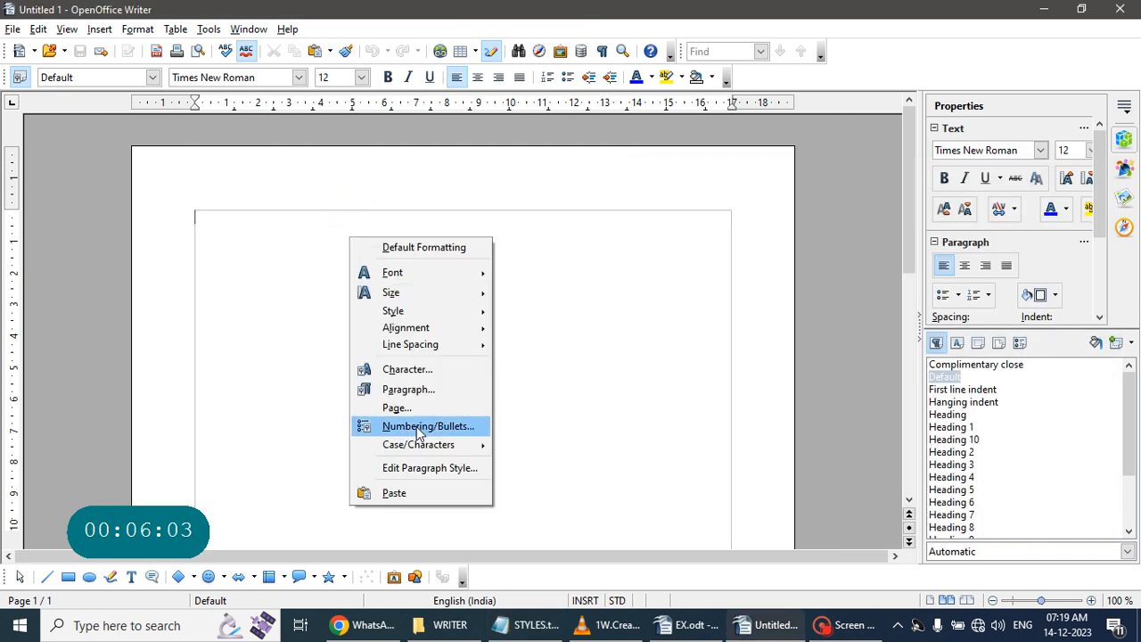
click(401, 492)
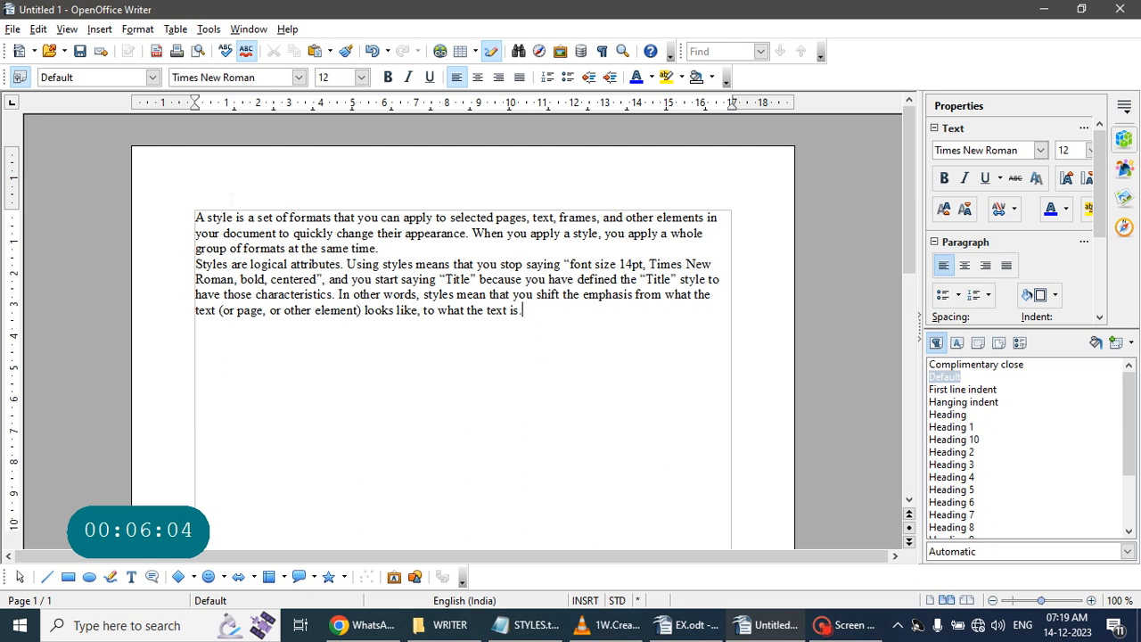
Load the text styles from the EX.odt file on the Desktop into the new document.
click(1123, 108)
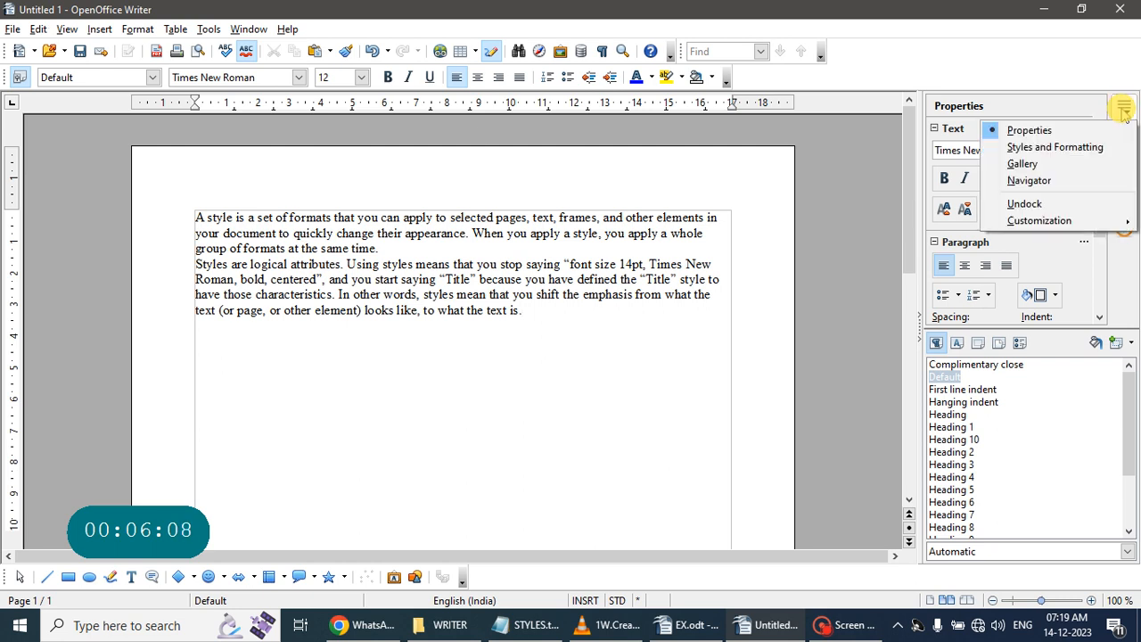
click(1086, 140)
click(1083, 132)
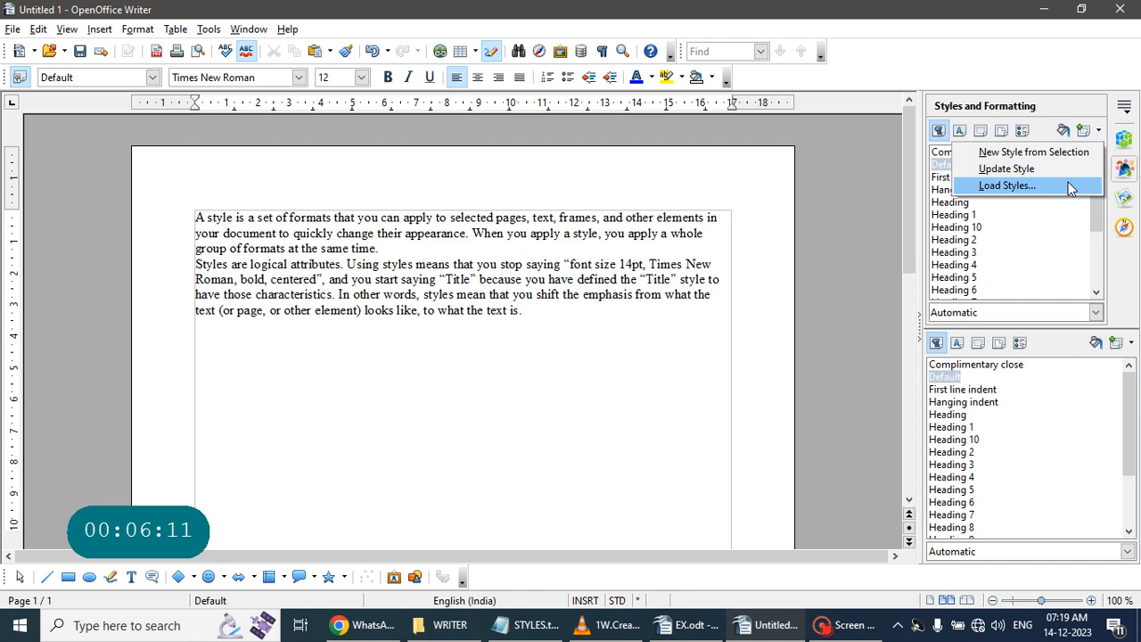
click(1065, 183)
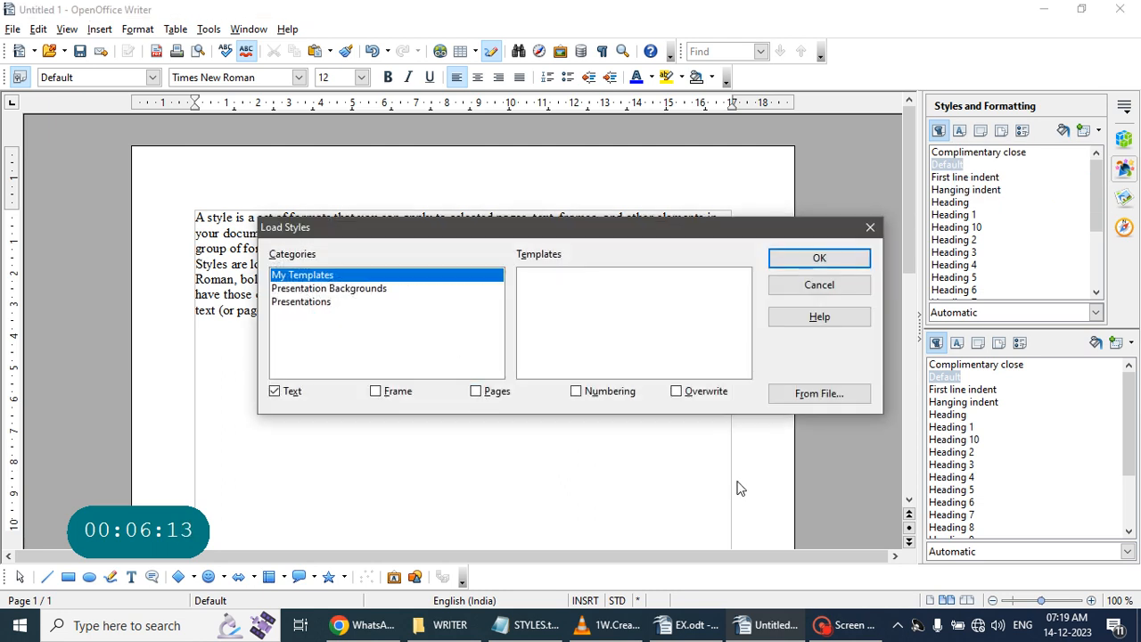
click(805, 395)
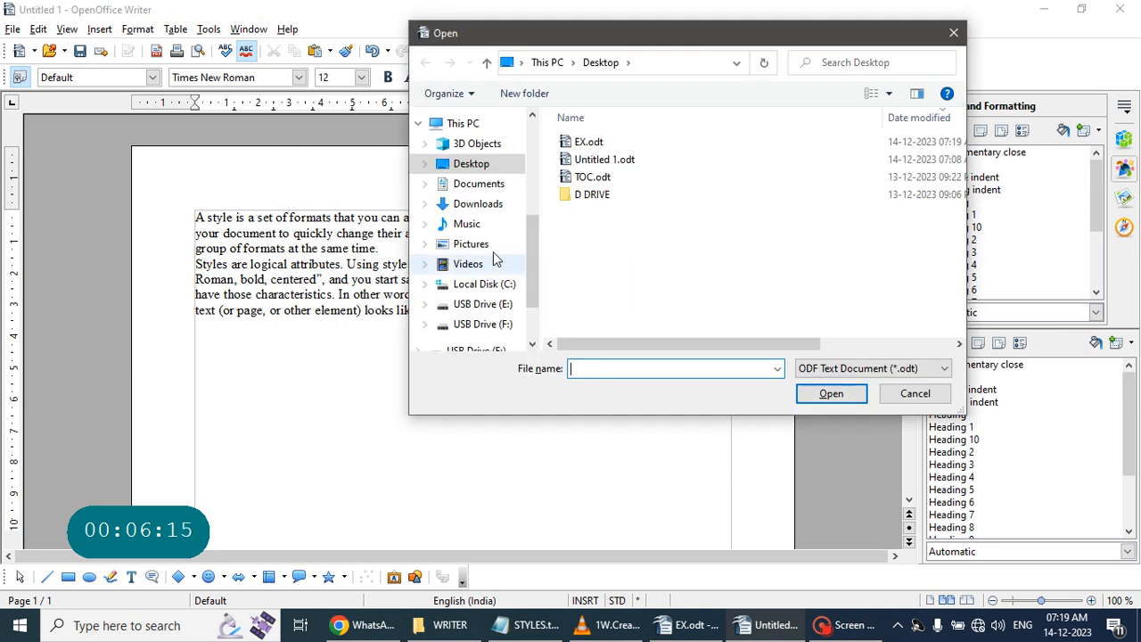
click(586, 141)
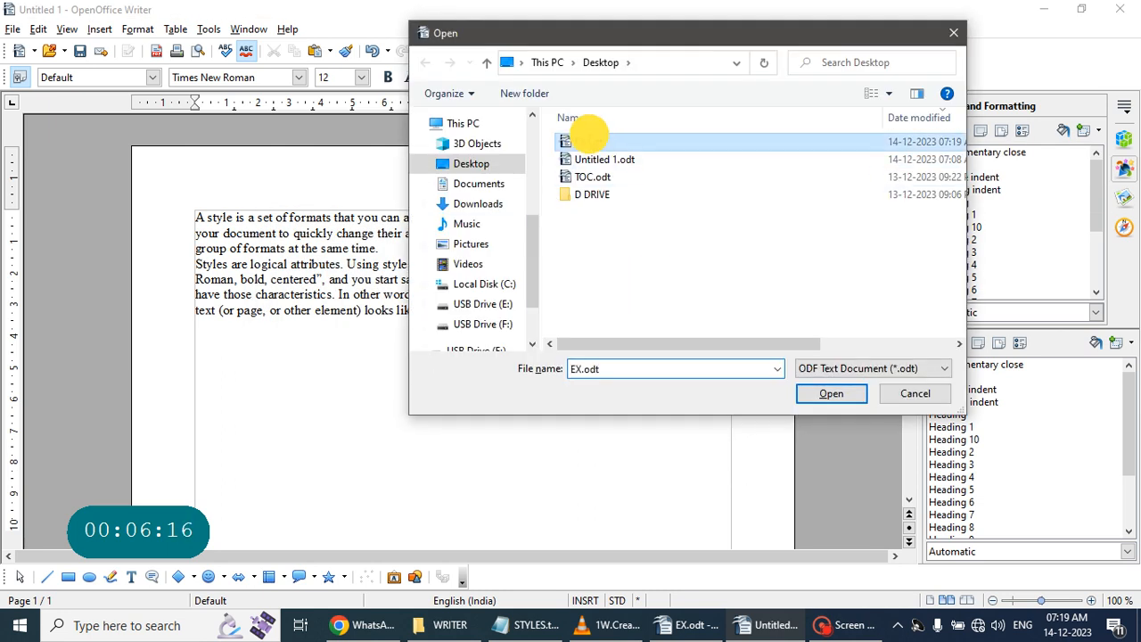
click(830, 393)
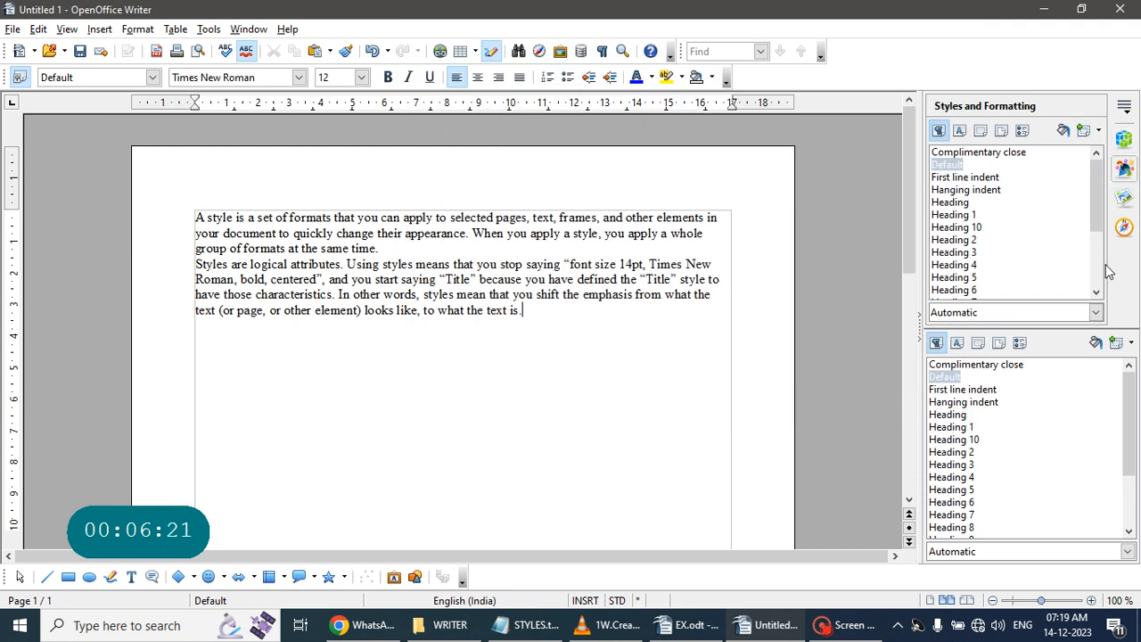
Return the sidebar to Properties and show the character styles in the styles list.
click(1100, 131)
click(1121, 143)
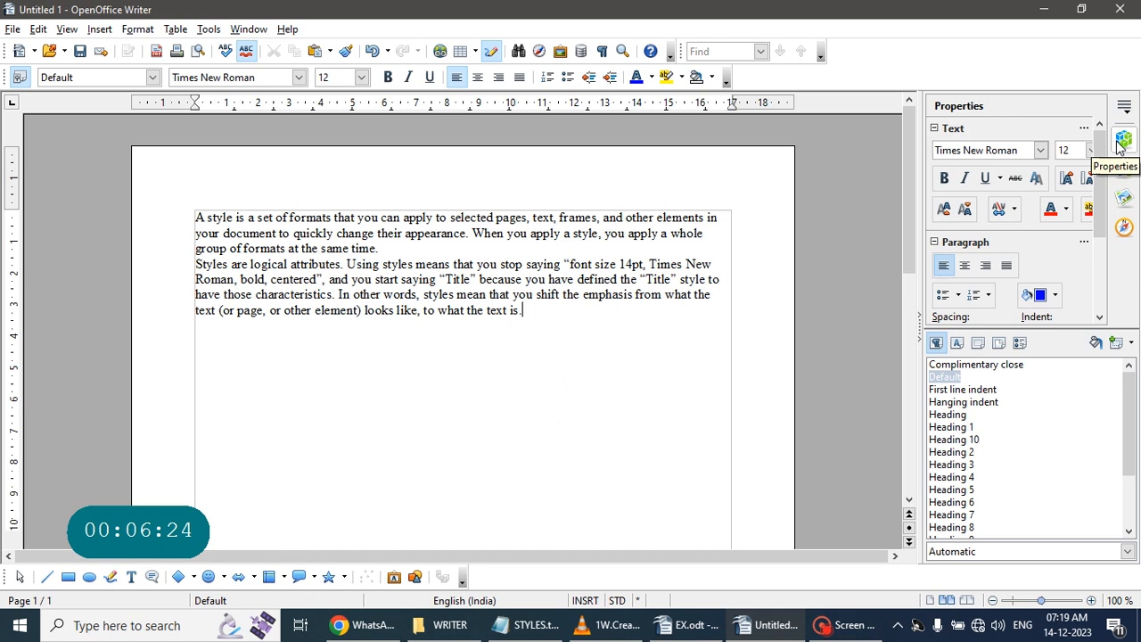
click(1131, 343)
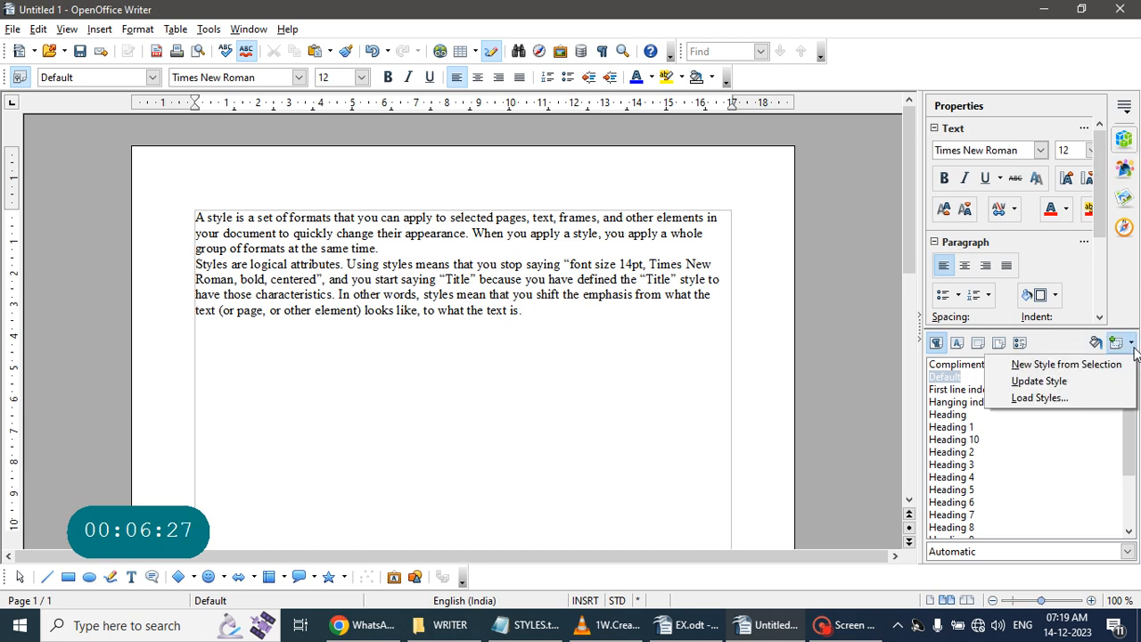
click(960, 351)
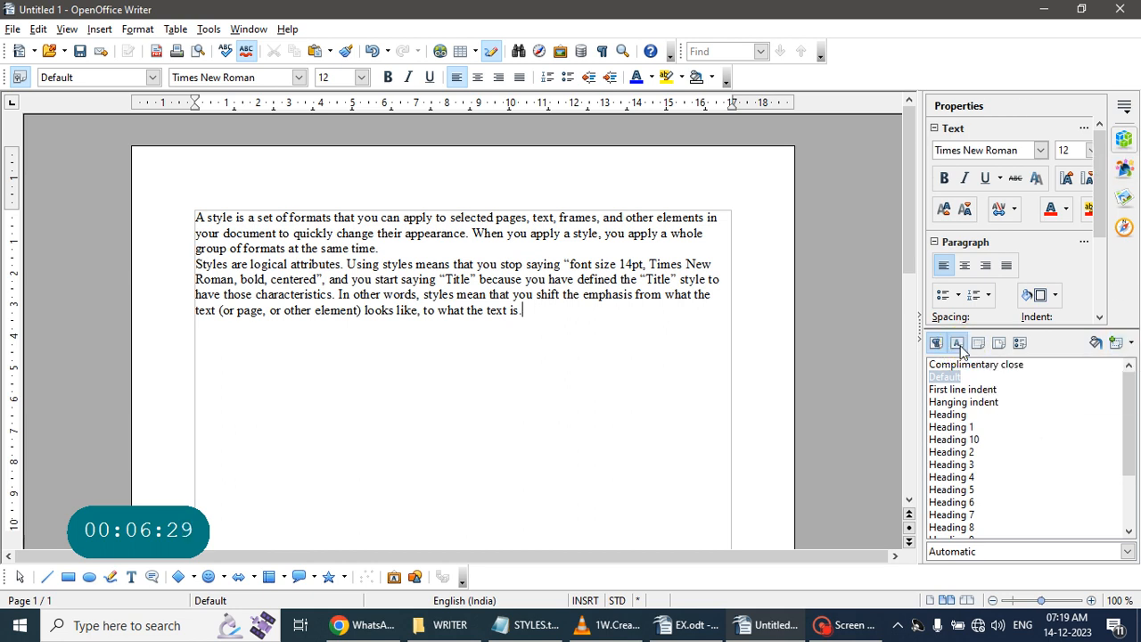
scroll(1031, 428, down, 2)
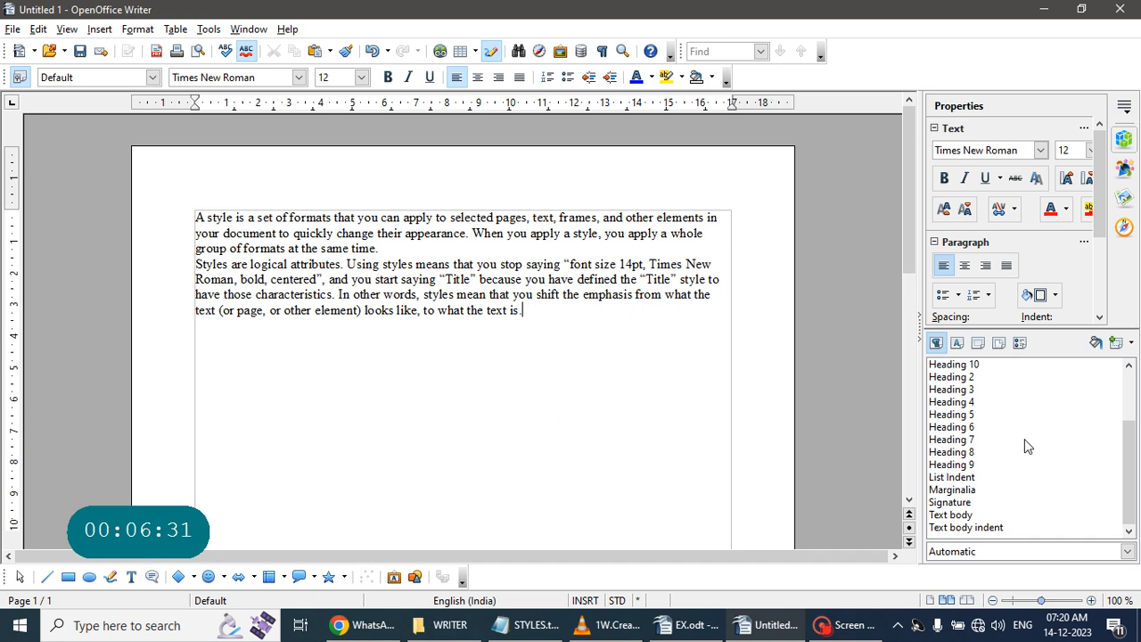
scroll(1024, 439, up, 2)
click(957, 344)
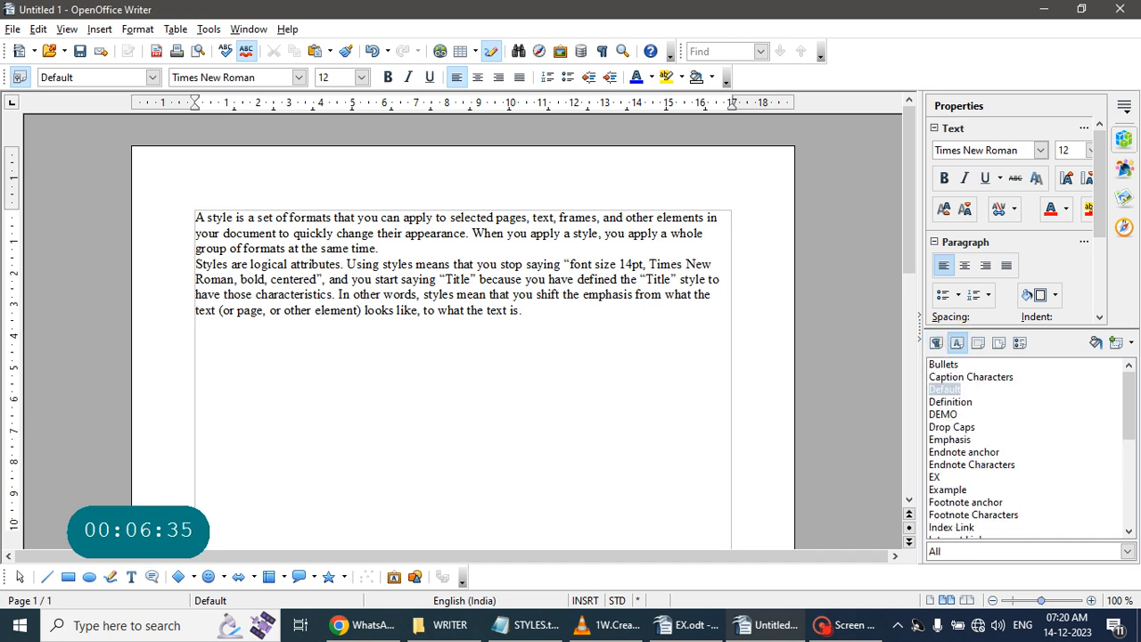
Apply the EX character style to "their appearance." in the first paragraph.
drag(375, 234, 471, 236)
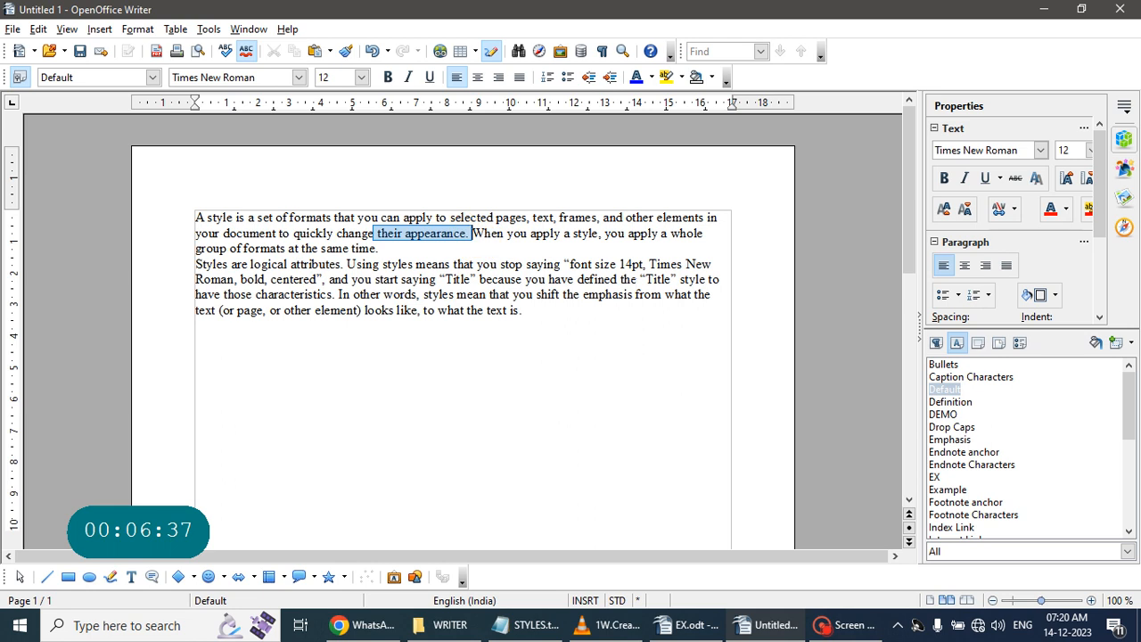
click(936, 477)
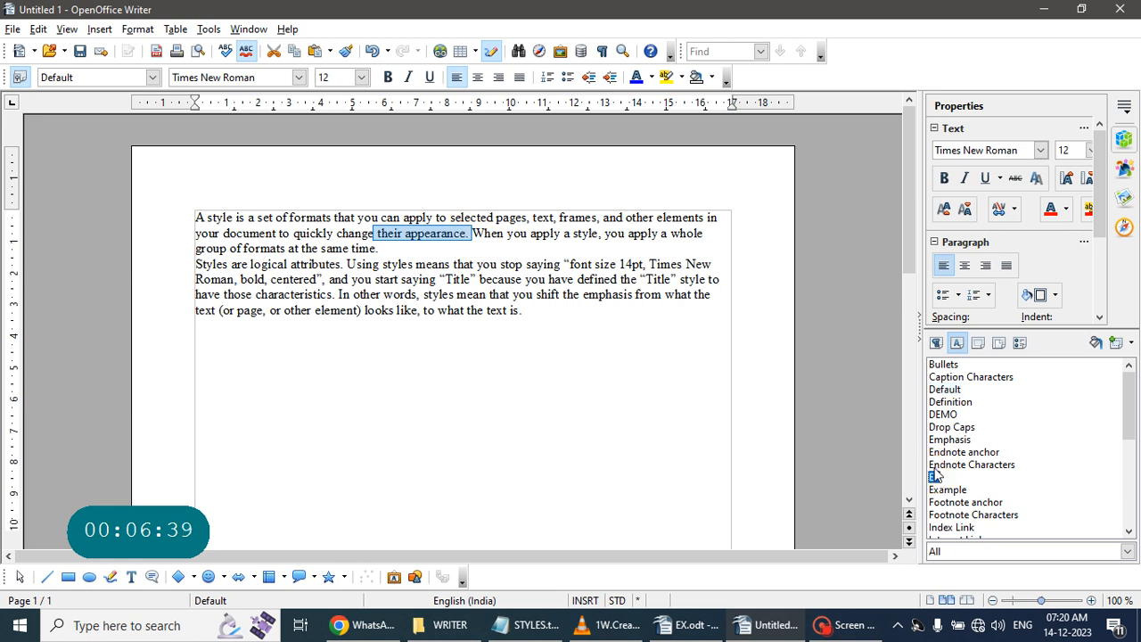
double_click(936, 477)
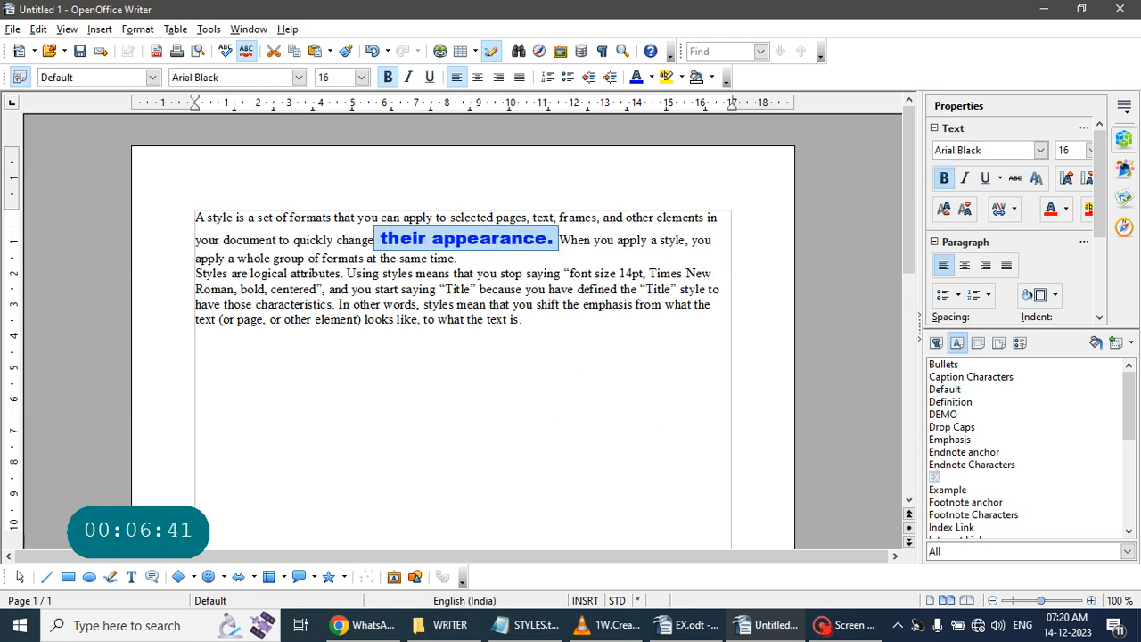
Apply the EX character style from "rt saying" through "styles me" in the second paragraph, and minimize the document window.
drag(385, 289, 472, 306)
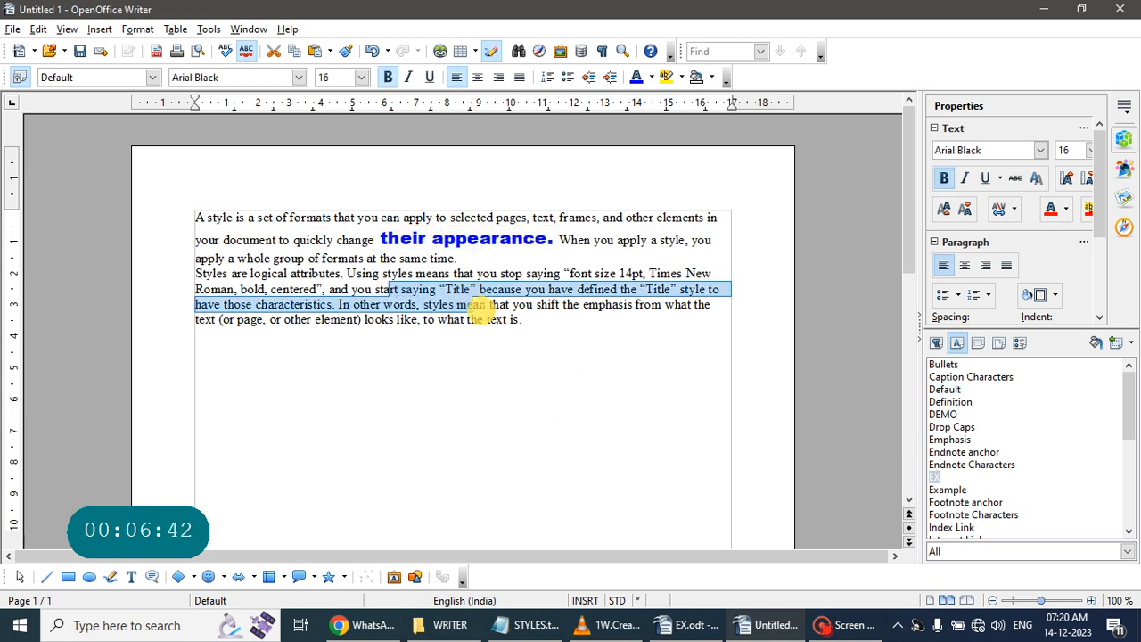
double_click(934, 478)
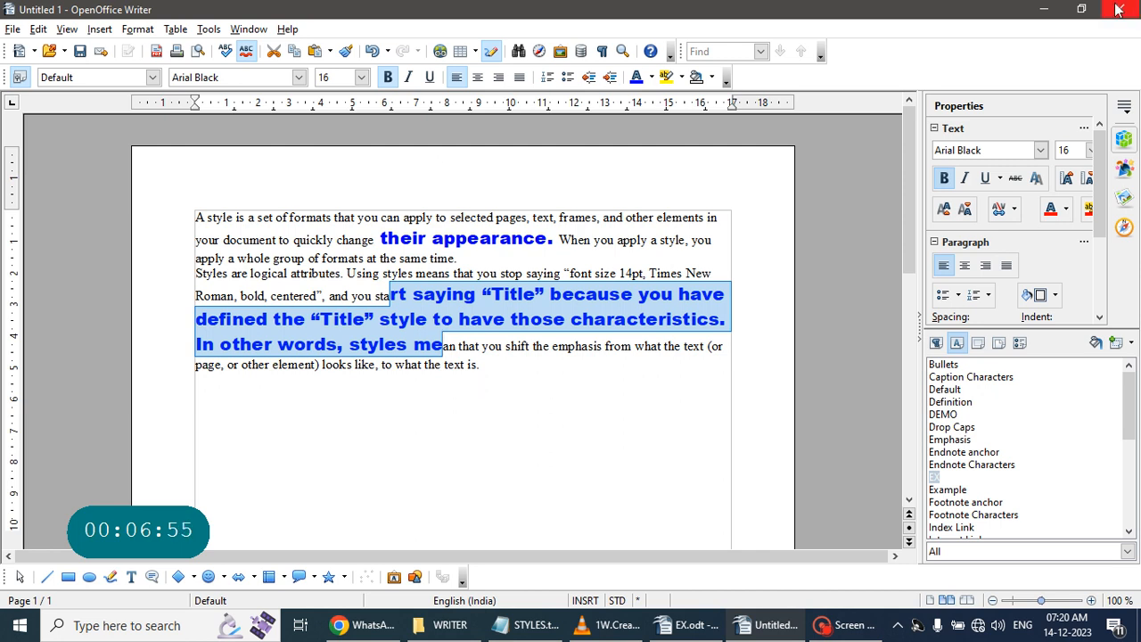
click(1045, 11)
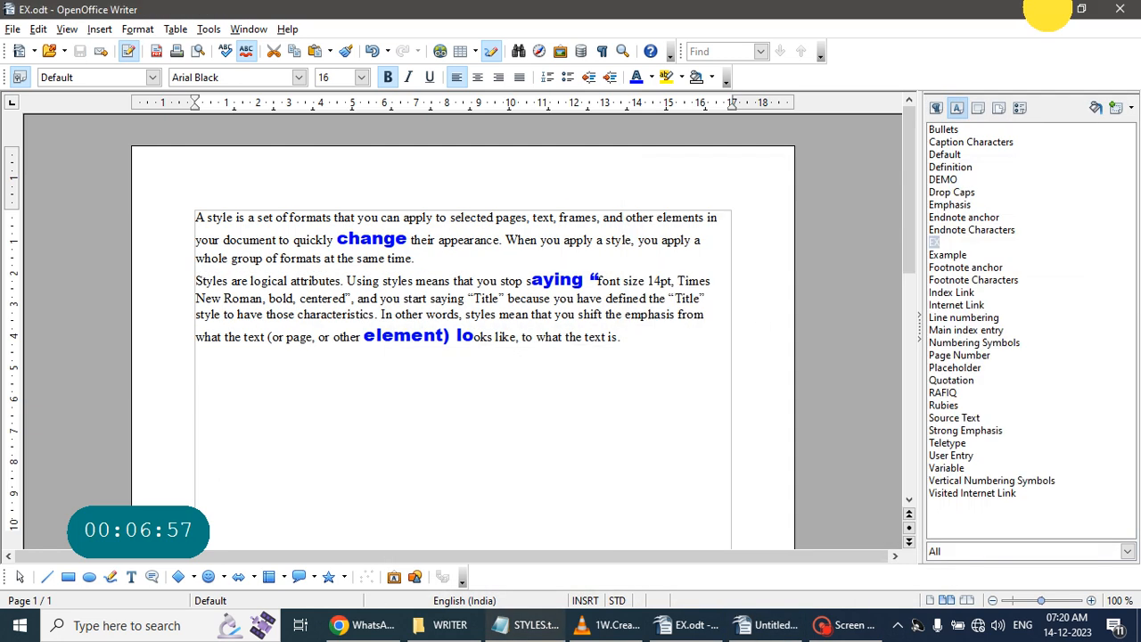